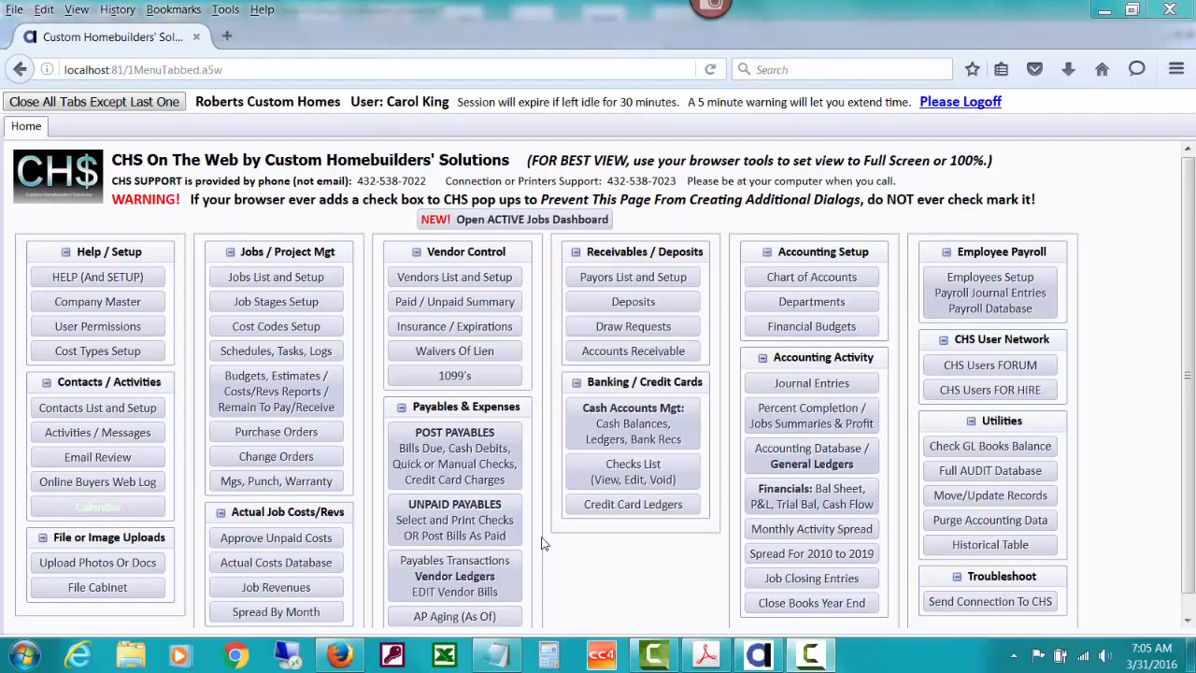
# - Open the unpaid payables for vendor ATSENGIN only
pyautogui.click(504, 526)
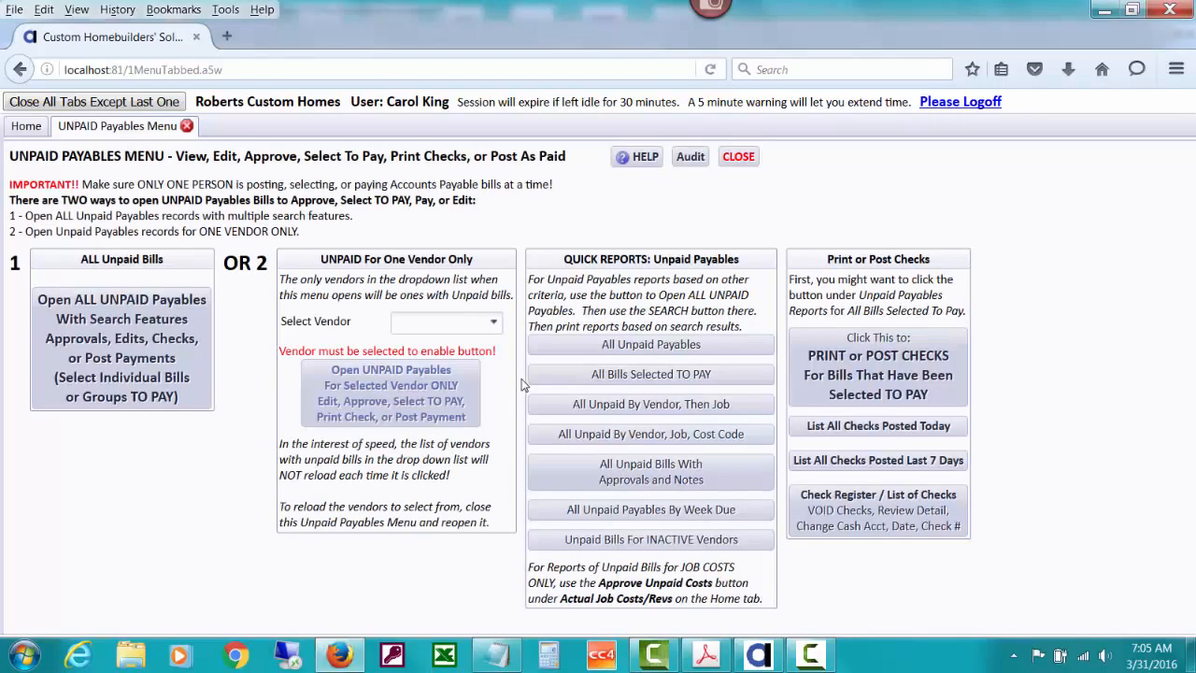
pyautogui.click(448, 324)
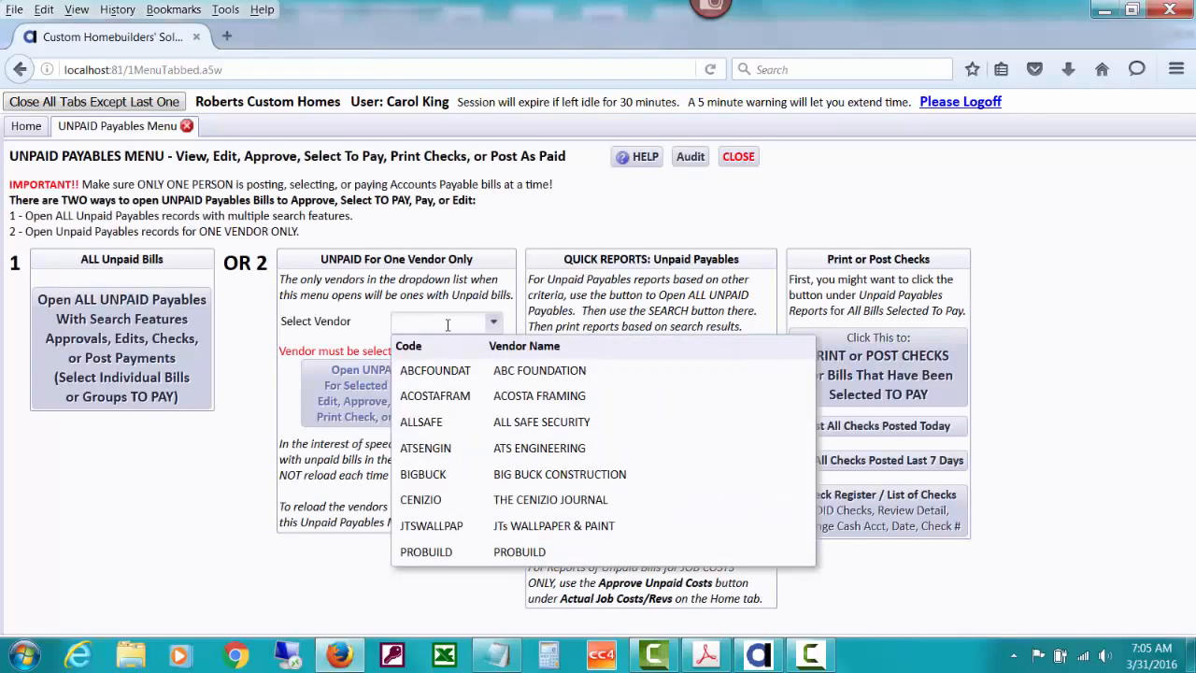
pyautogui.write('ats')
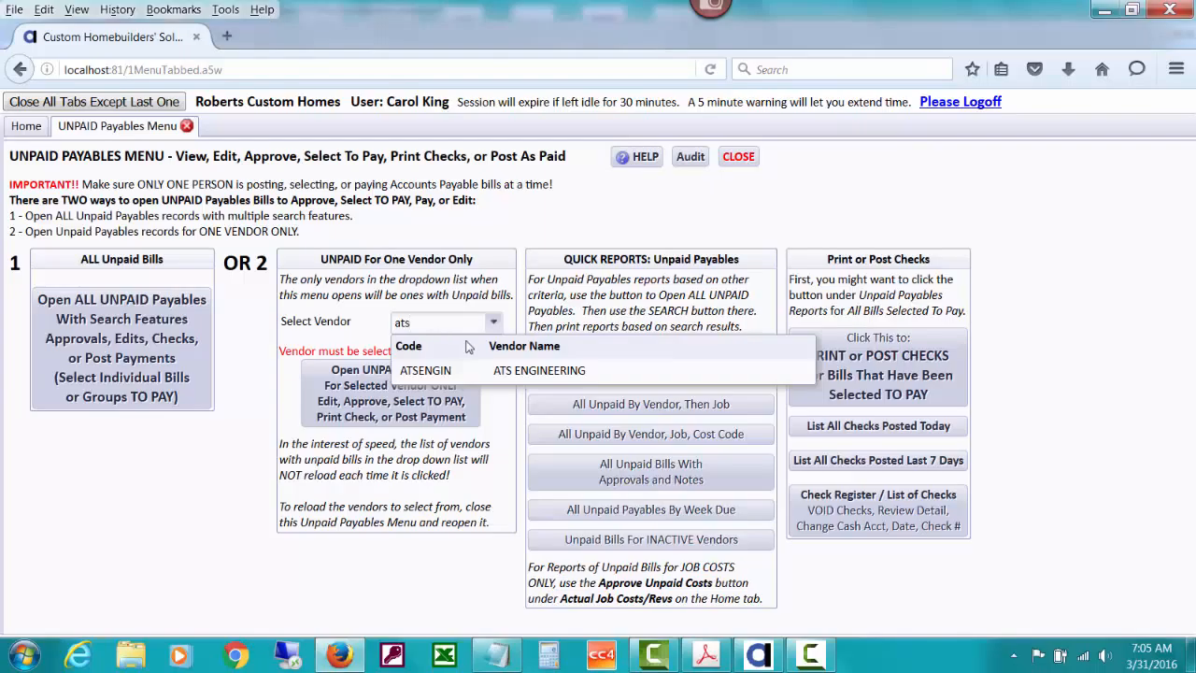
pyautogui.click(512, 370)
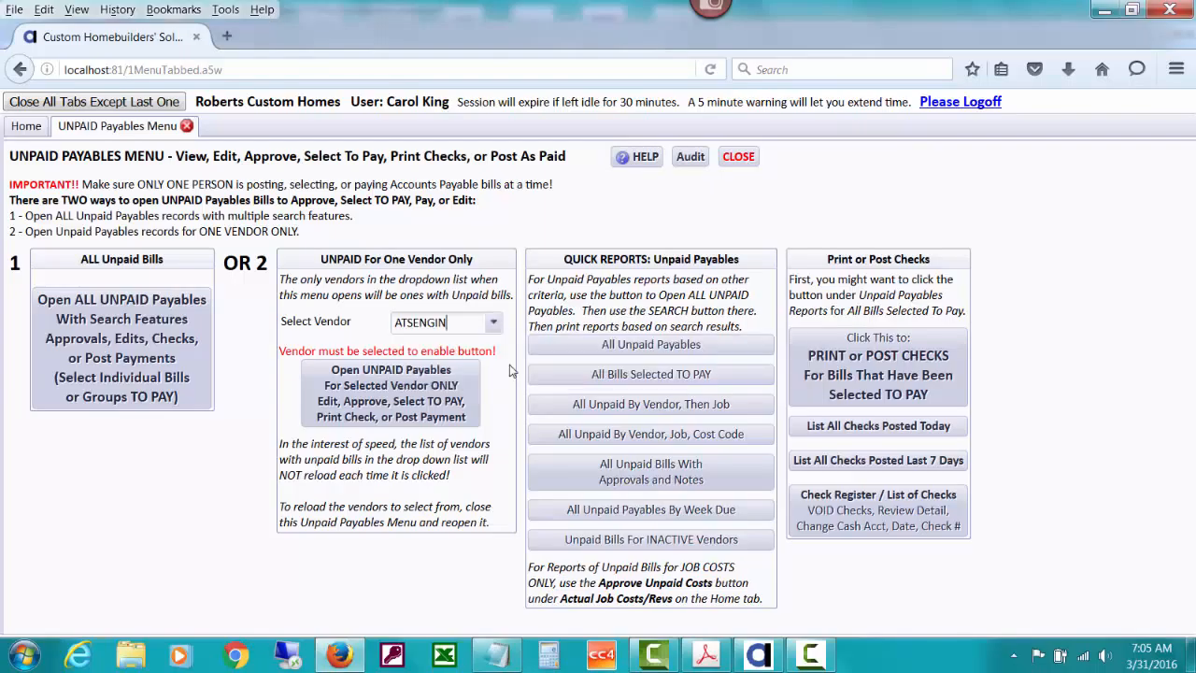
pyautogui.click(433, 397)
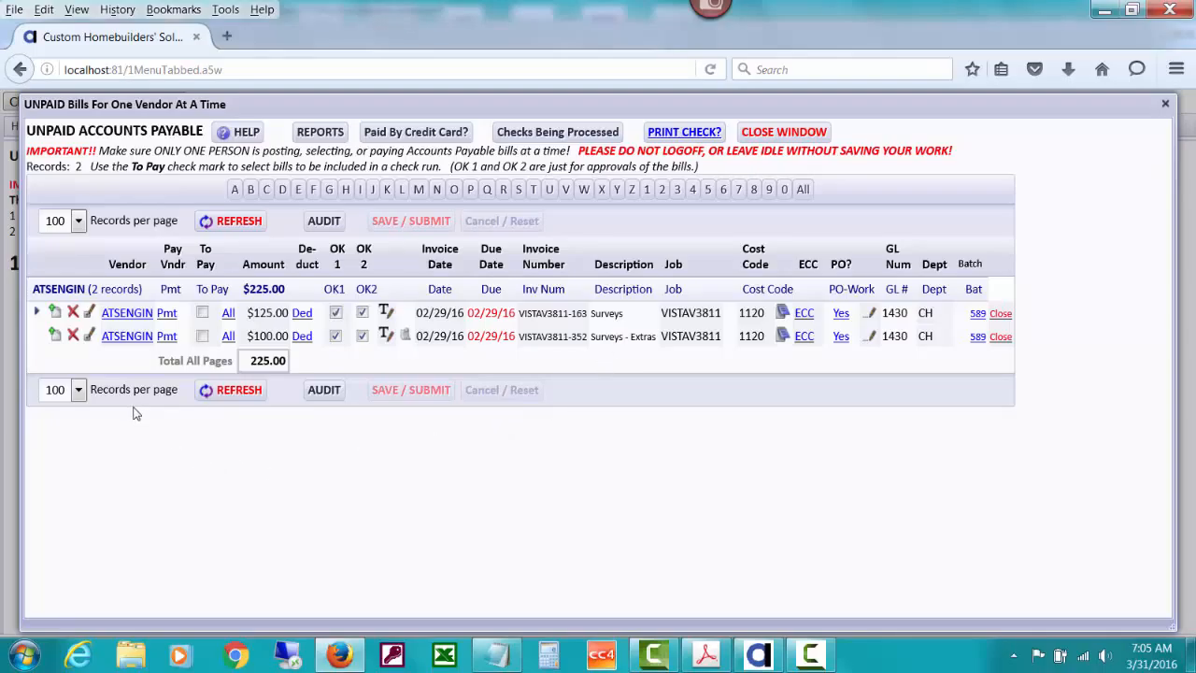
# - Try to delete the vendor's $100.00 Surveys - Extras bill
pyautogui.click(74, 336)
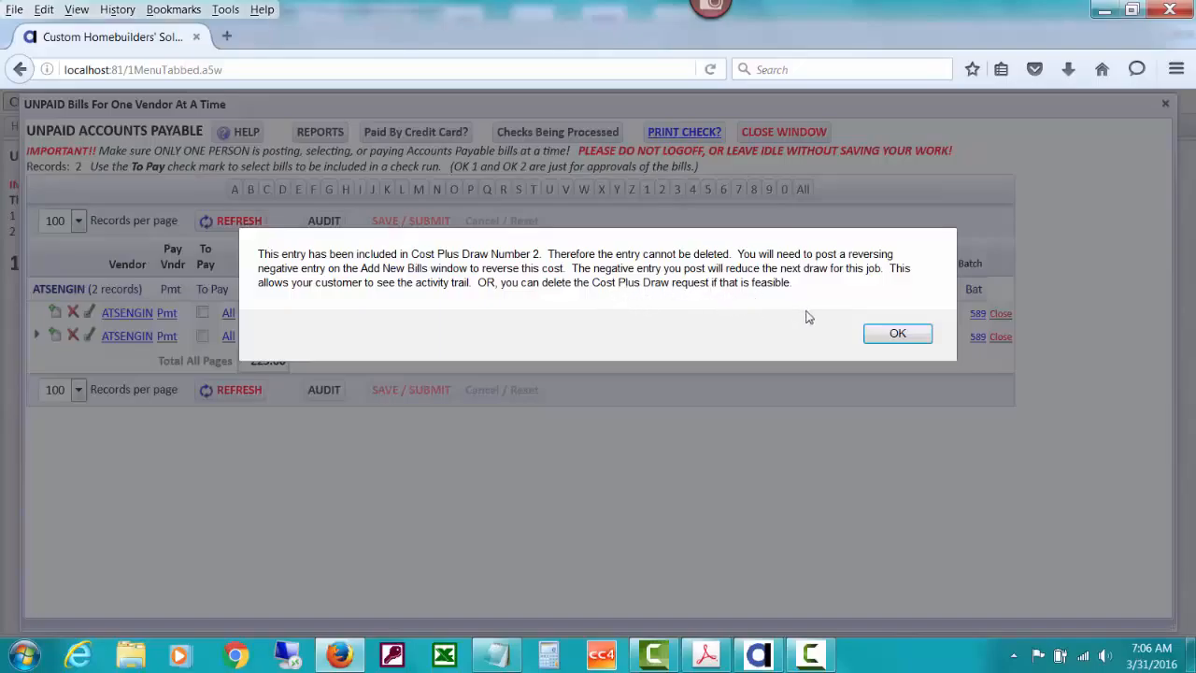
pyautogui.click(894, 334)
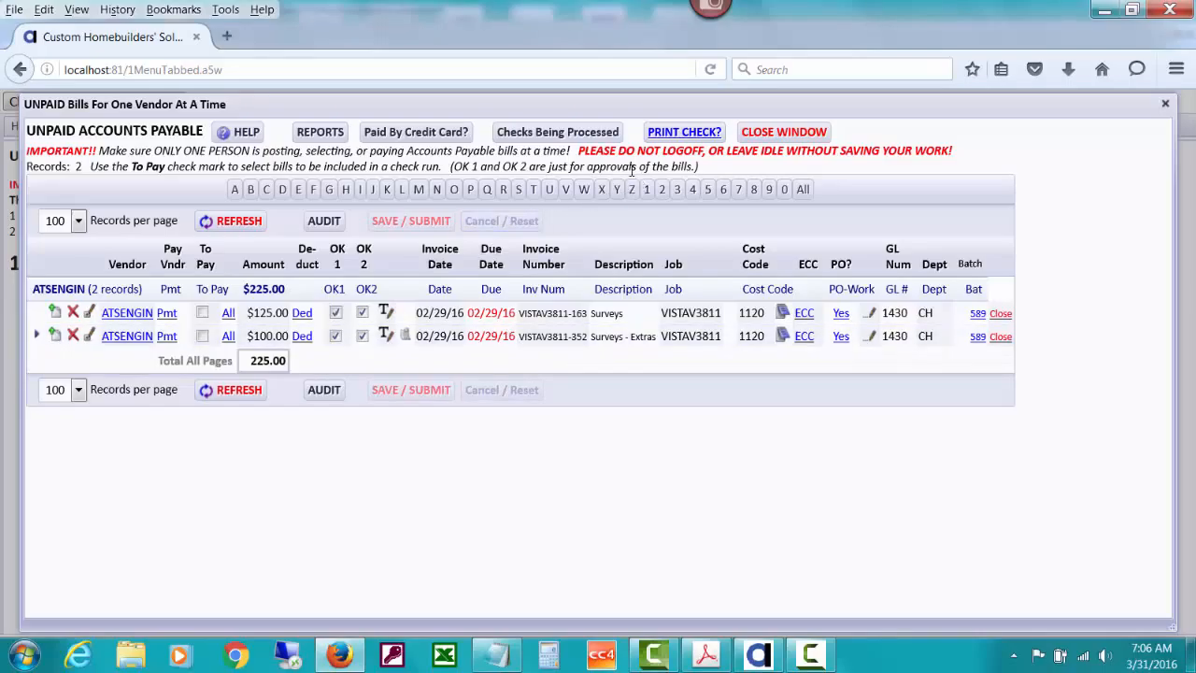
# - Run the Unpaid Bills By Vendor, No Job Groups report, export it to PDF and view it in Adobe Acrobat
pyautogui.click(329, 136)
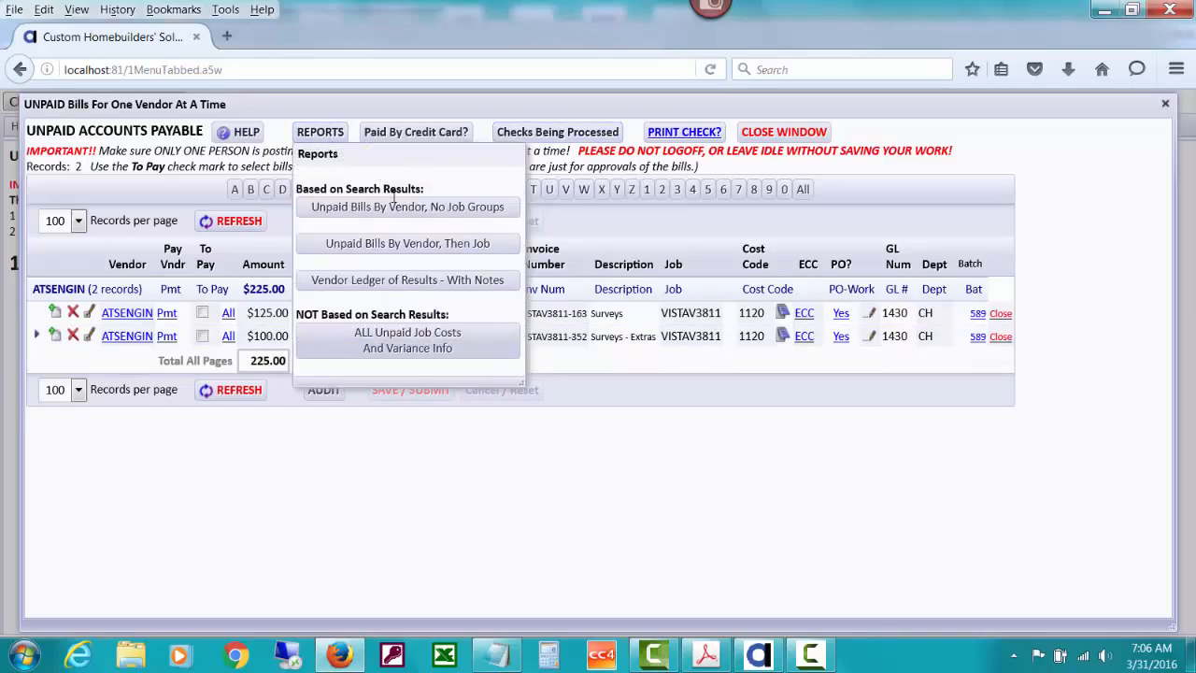
pyautogui.click(435, 218)
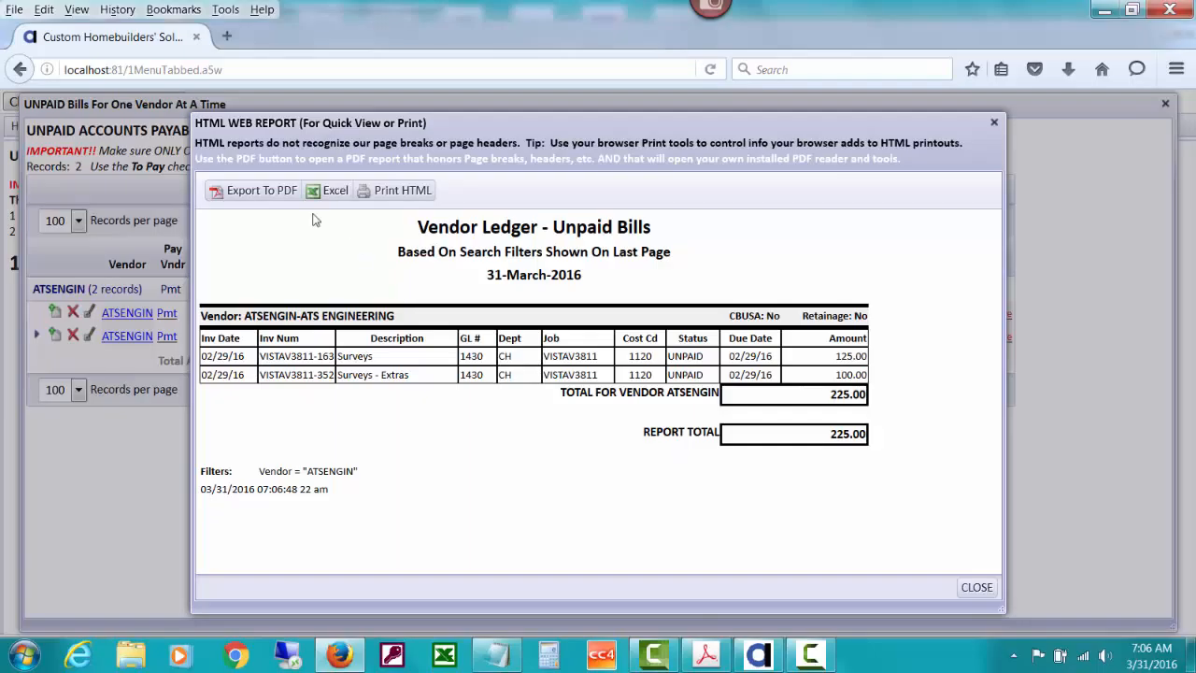
pyautogui.click(285, 193)
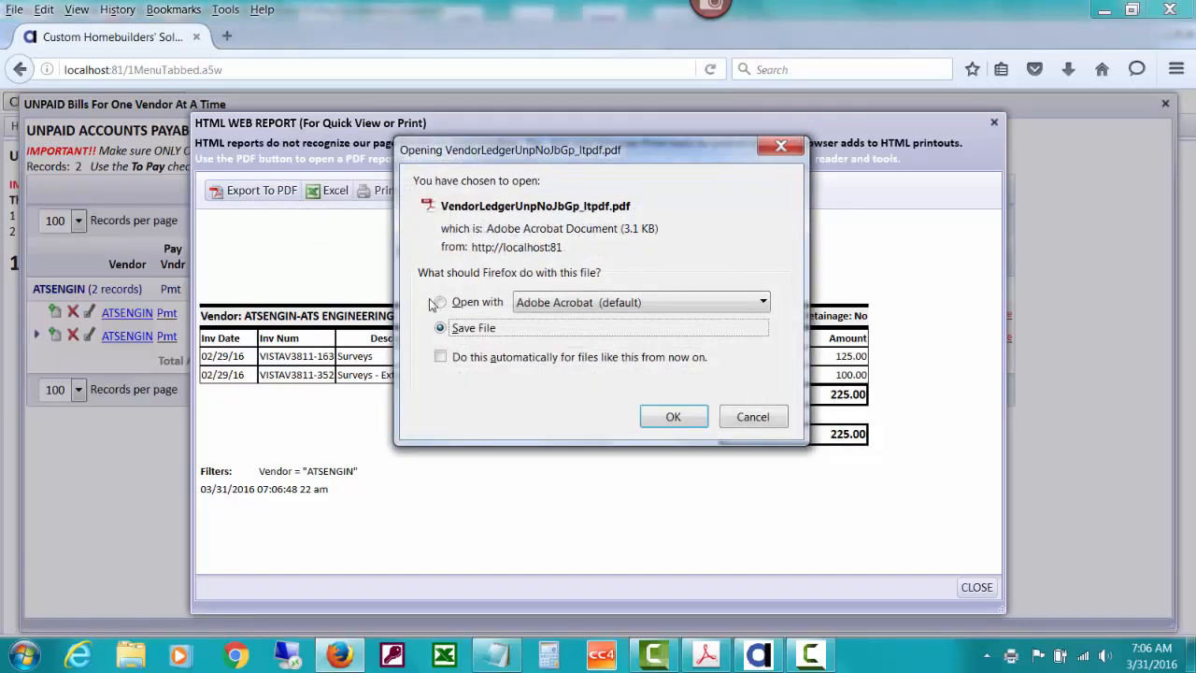
pyautogui.click(439, 303)
pyautogui.click(655, 418)
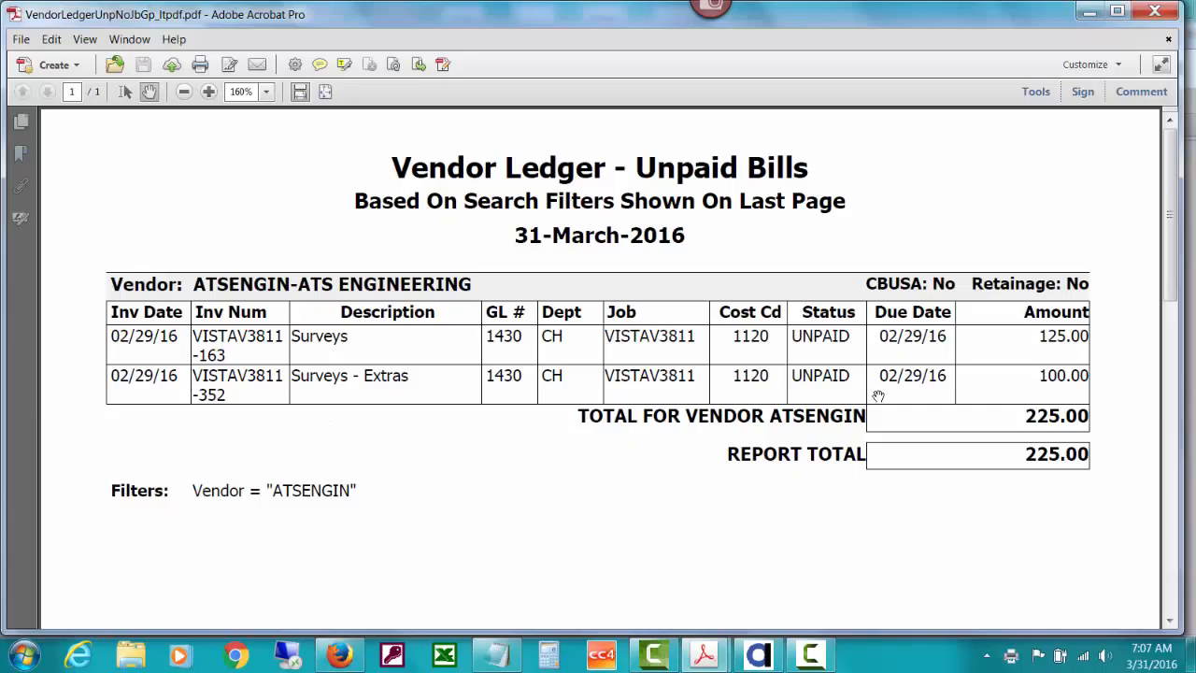
pyautogui.click(1091, 13)
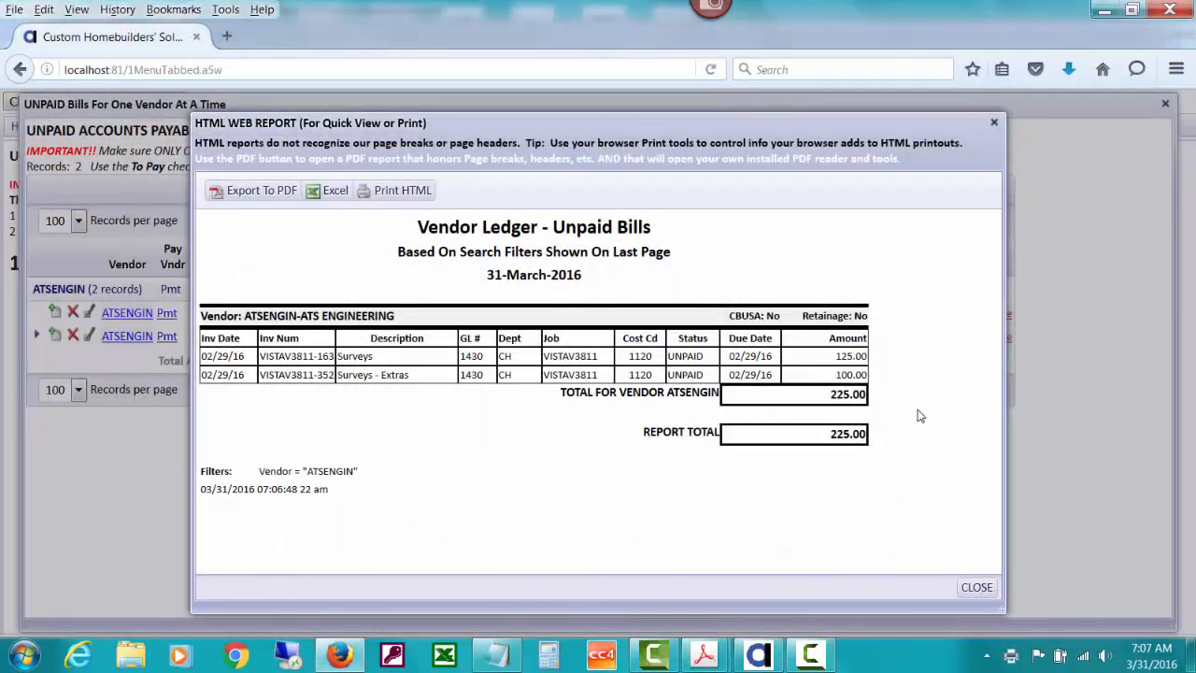
pyautogui.click(978, 587)
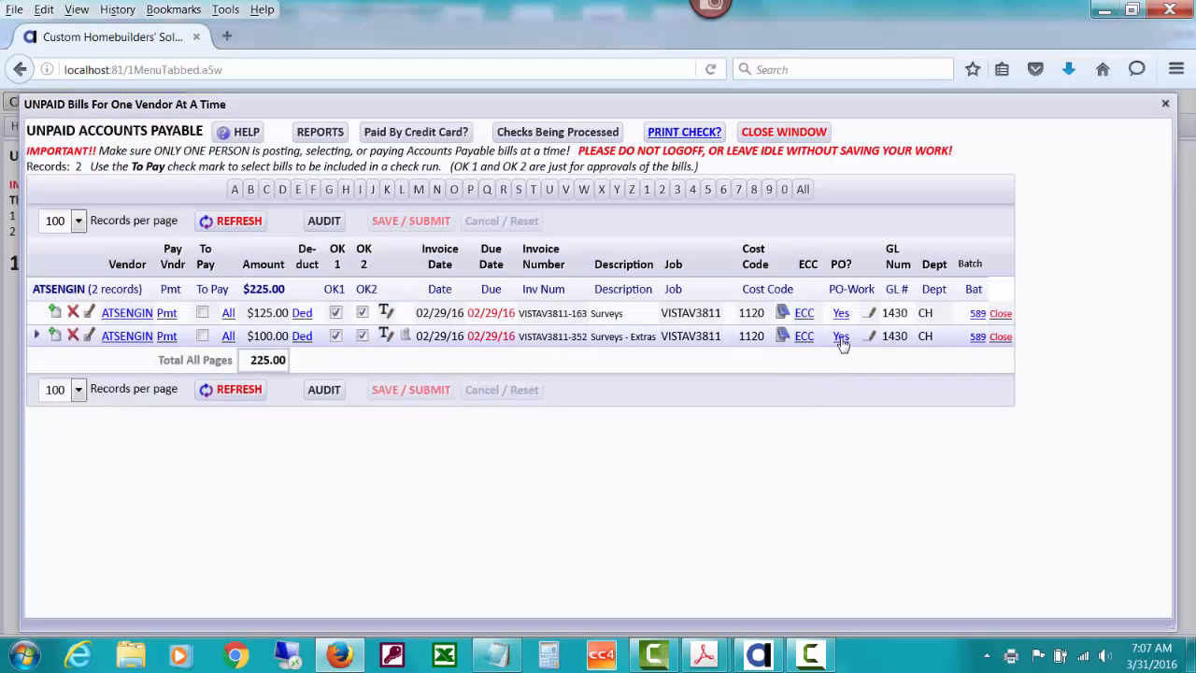
# - Close the unpaid bills window and select job VISTAV3811 for draw requests
pyautogui.moveTo(841, 344)
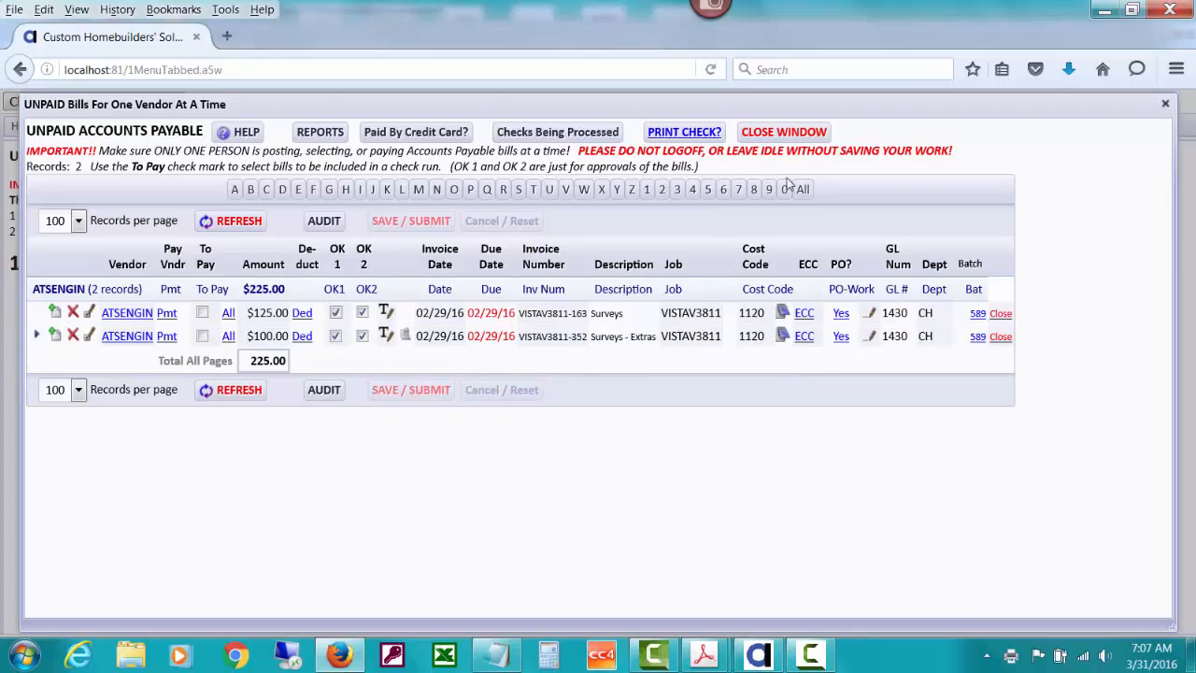
pyautogui.click(800, 139)
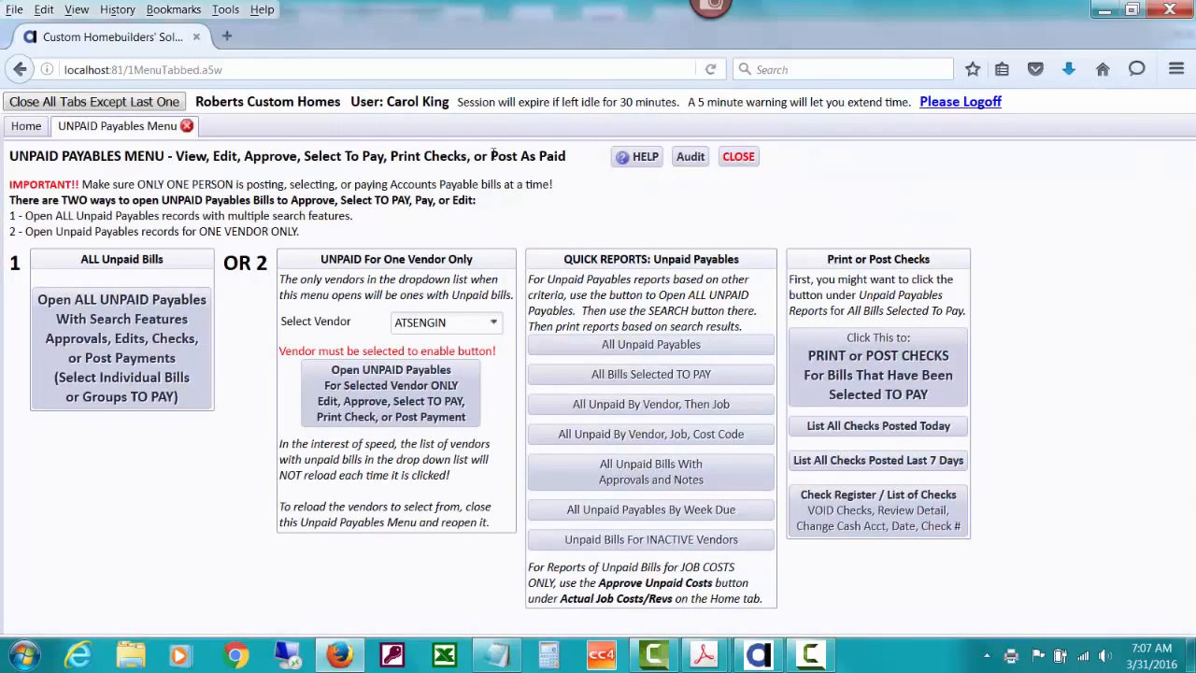
pyautogui.click(28, 131)
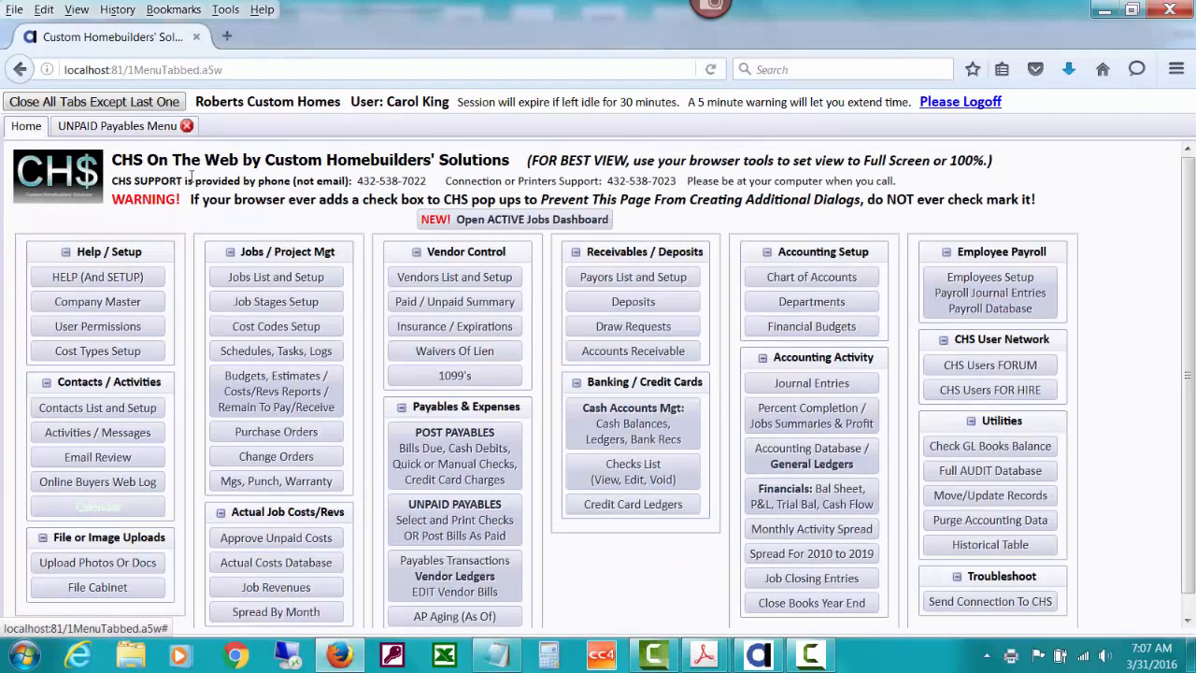
pyautogui.click(632, 326)
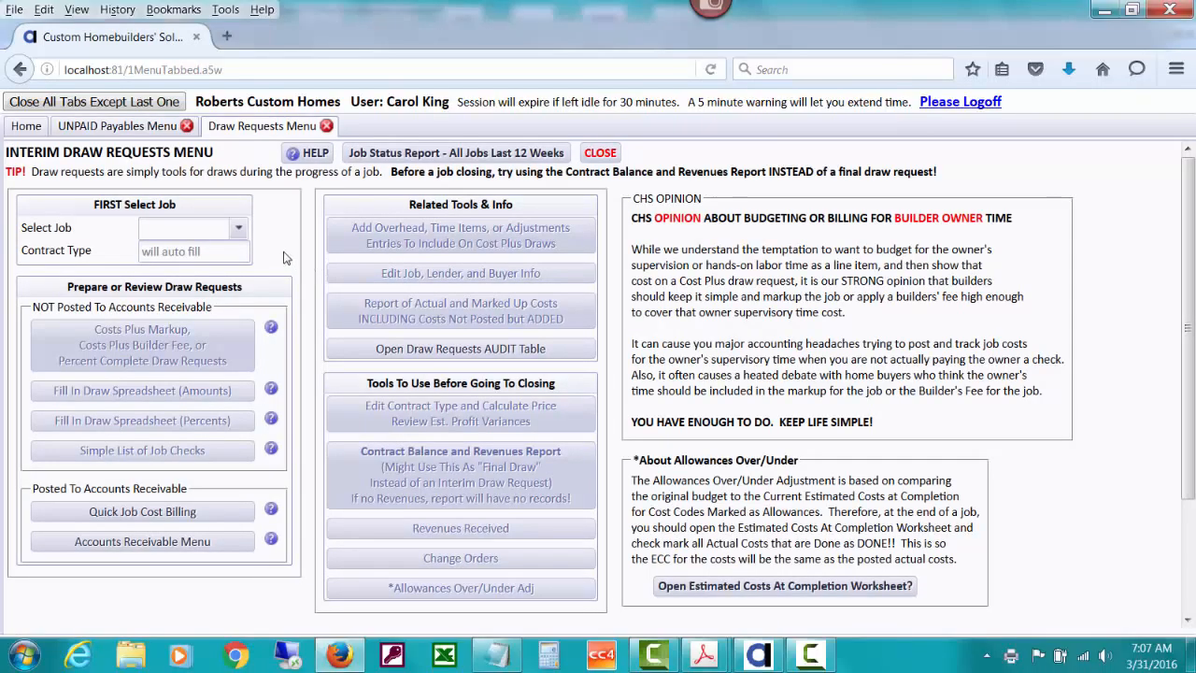
pyautogui.write('v')
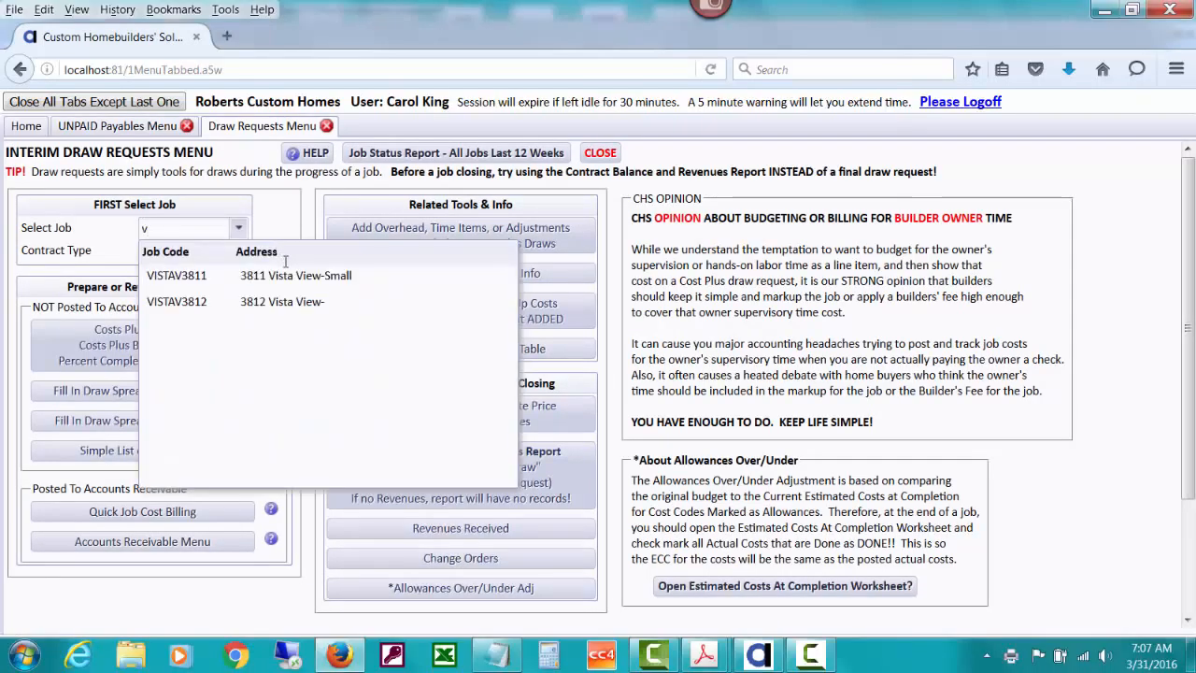
pyautogui.click(282, 269)
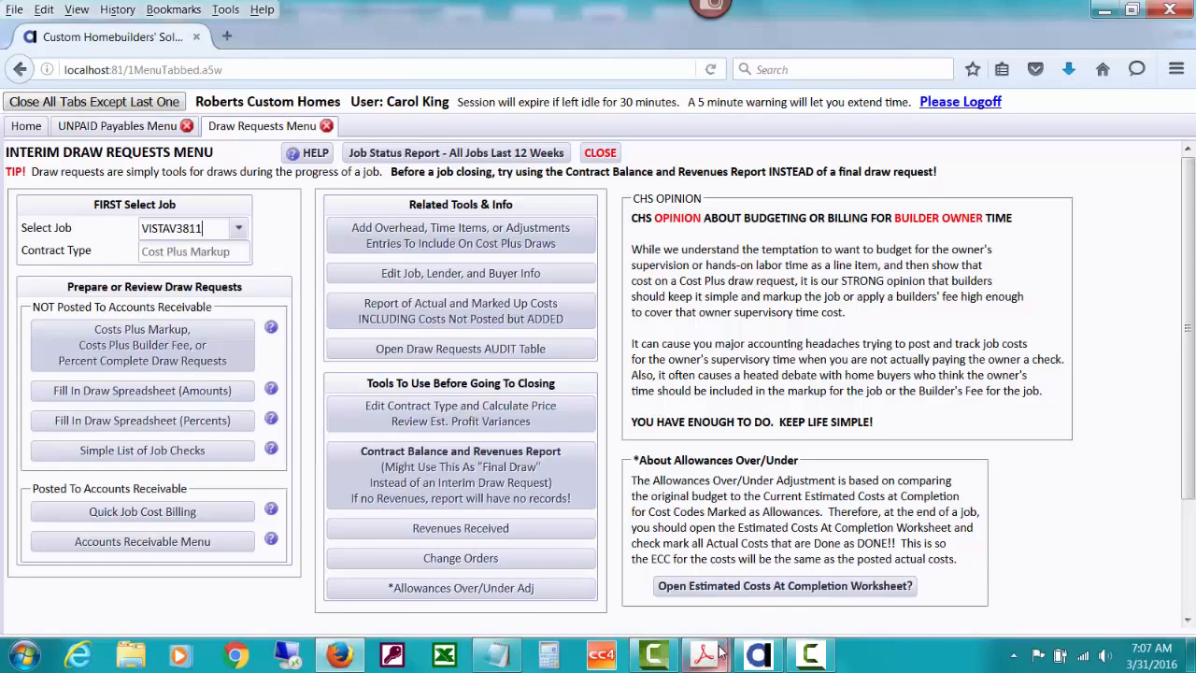
# - Switch to Adobe Acrobat to check the job on the Vendor Ledger - Unpaid Bills PDF, then return to the draw requests
pyautogui.moveTo(721, 653)
pyautogui.click(806, 565)
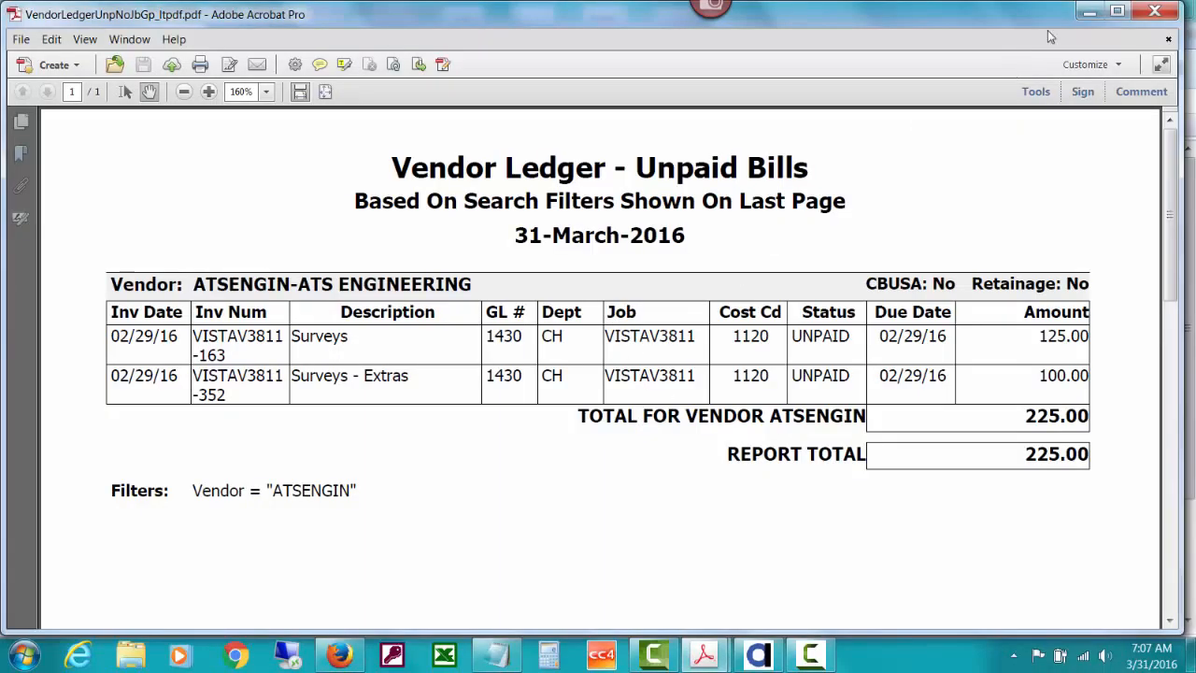
pyautogui.click(1099, 13)
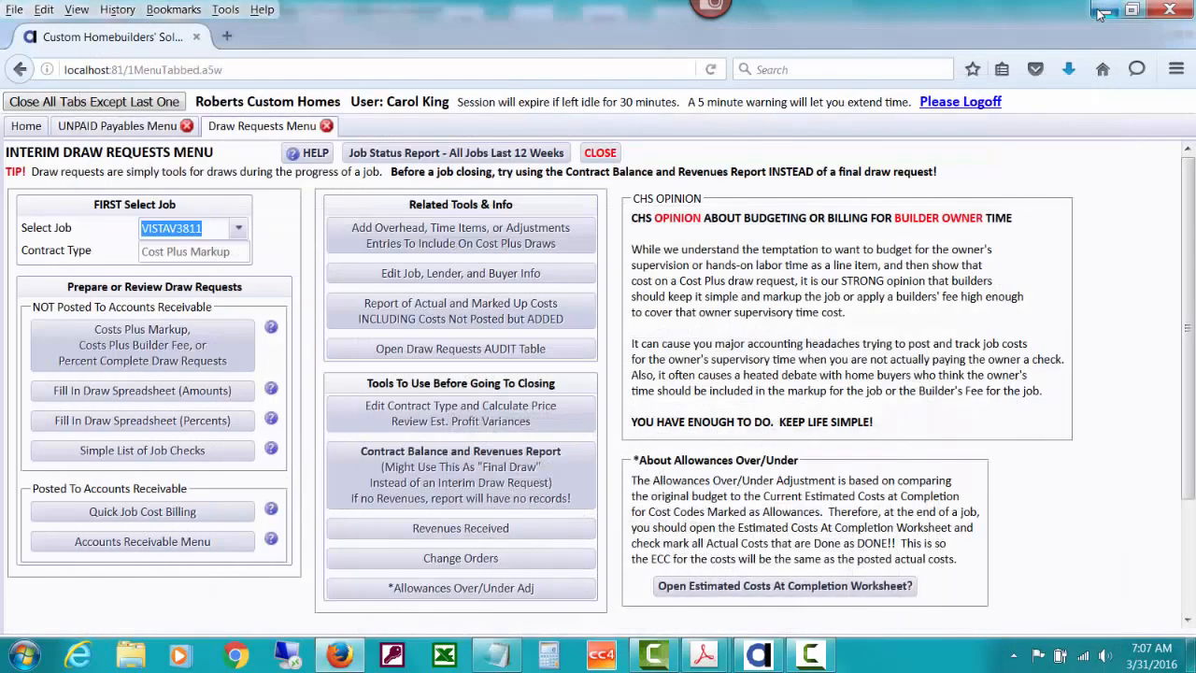
# - Open the cost plus draw requests for the job and review the costs detail of draw number 2 for the survey bills
pyautogui.click(204, 350)
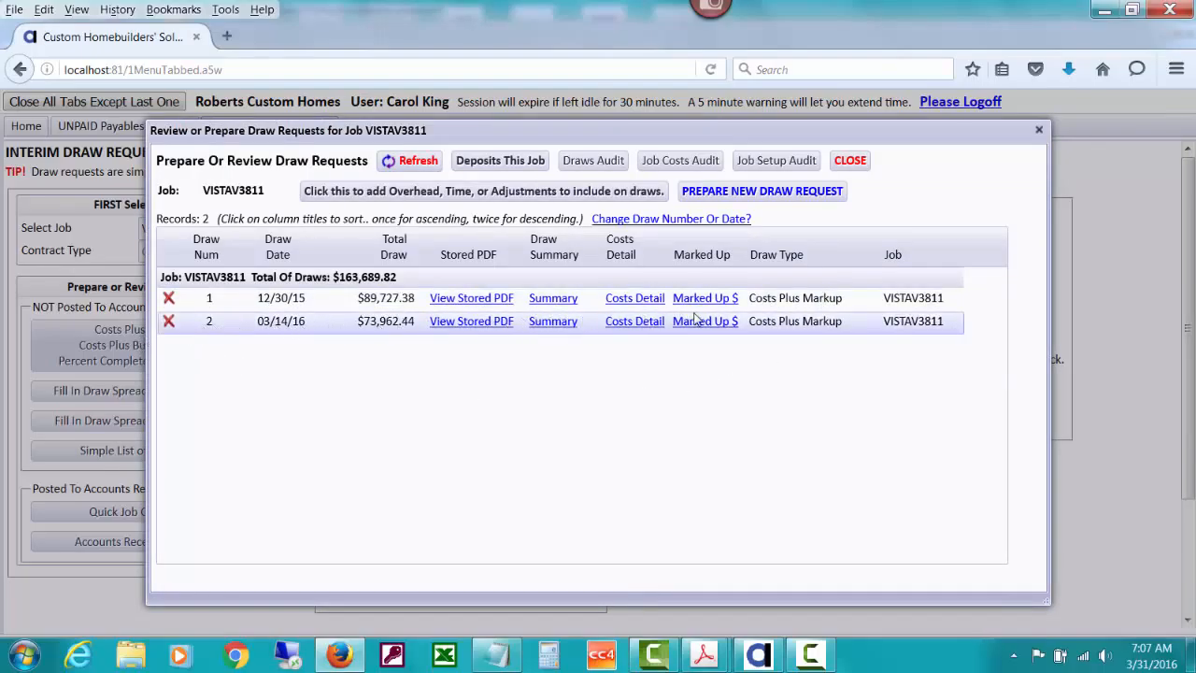
pyautogui.click(648, 323)
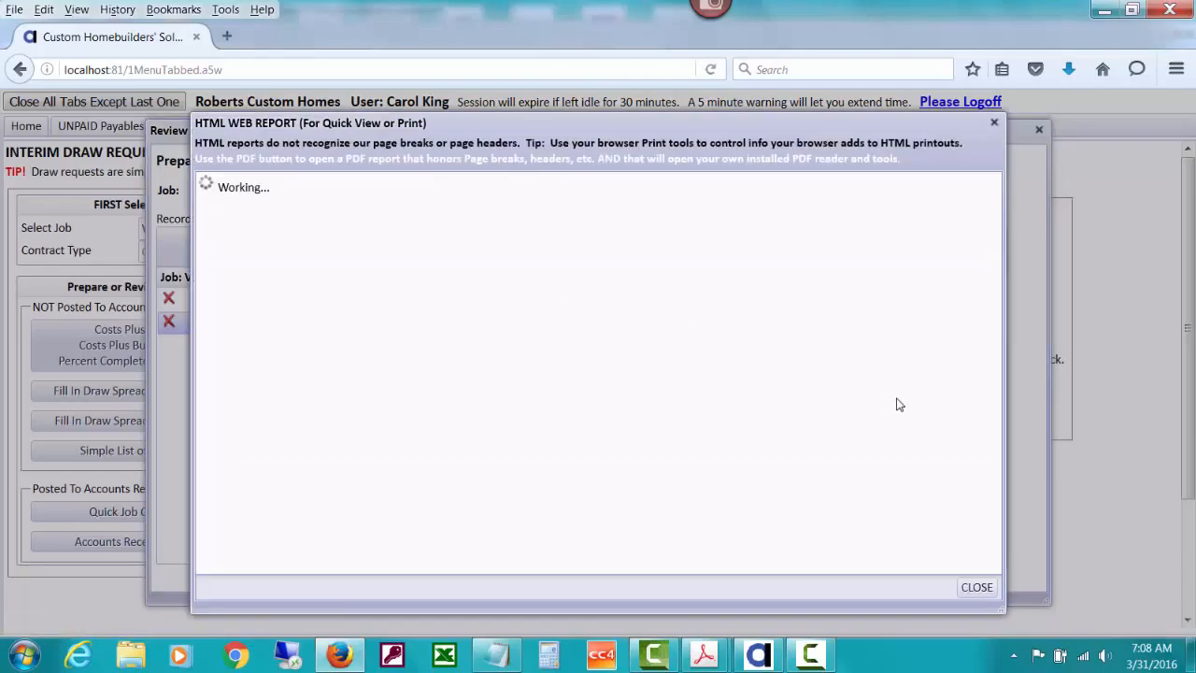
pyautogui.moveTo(992, 282); pyautogui.dragTo(994, 271)
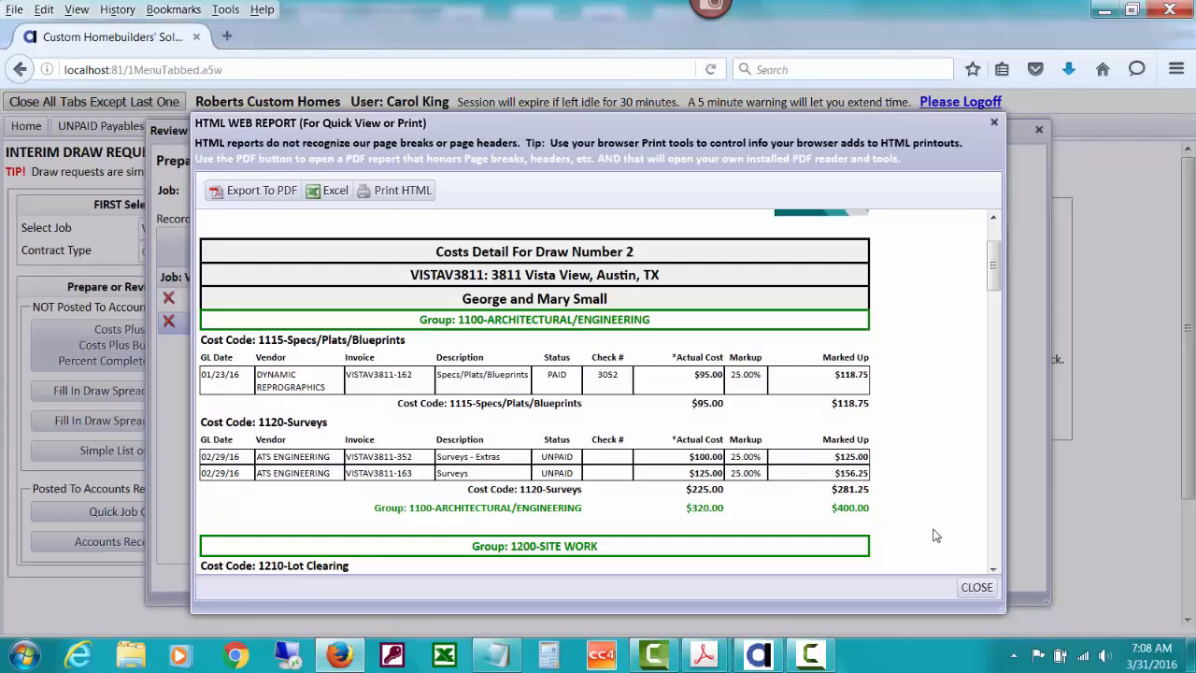
pyautogui.click(975, 586)
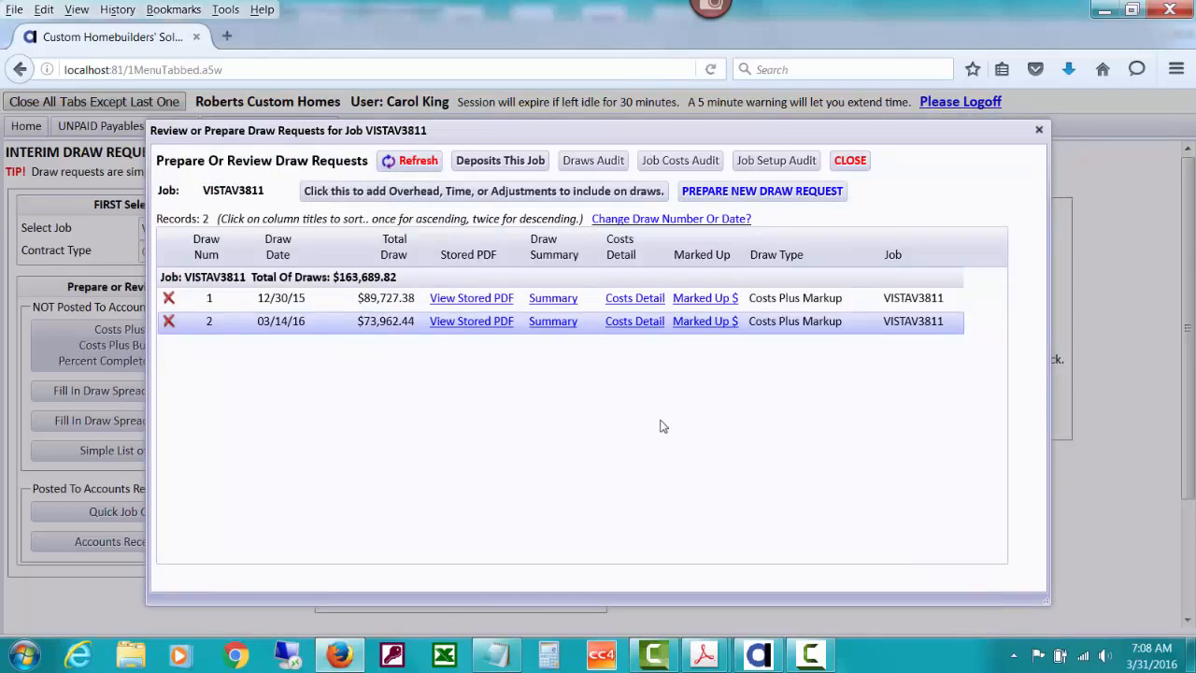
# - View the stored PDF DrawRequest_2_VISTAV3811_WithNotes.pdf for draw number 2, including its surveys line, and close the draw request windows
pyautogui.click(464, 323)
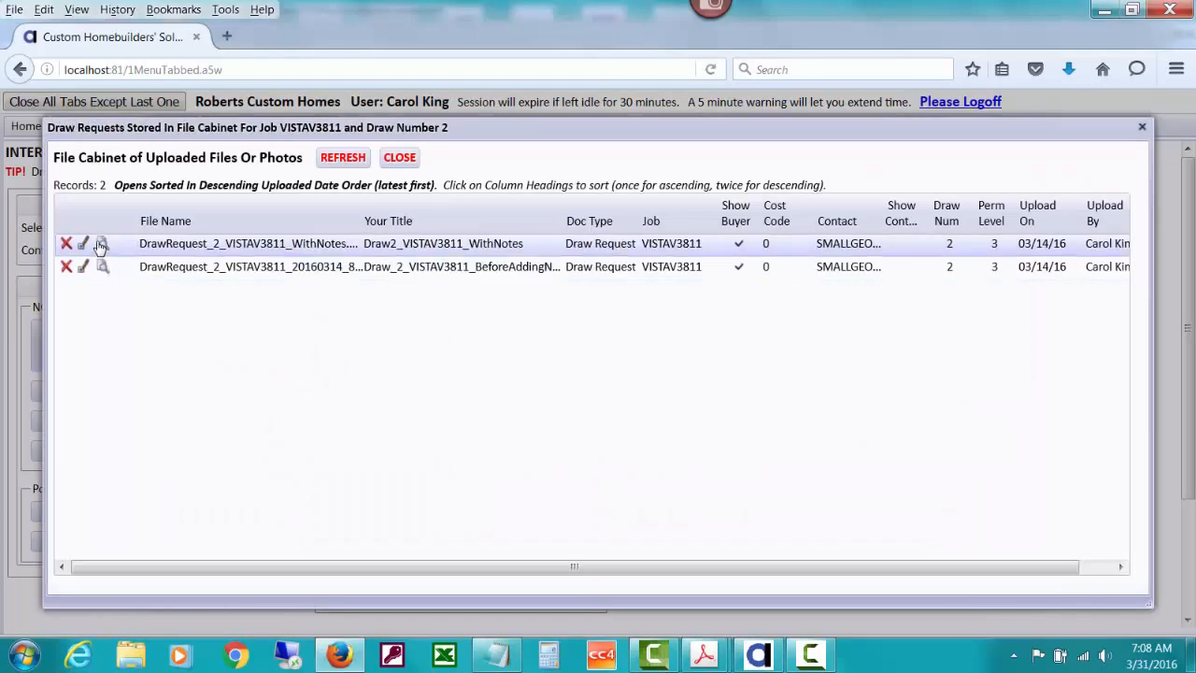
pyautogui.click(101, 245)
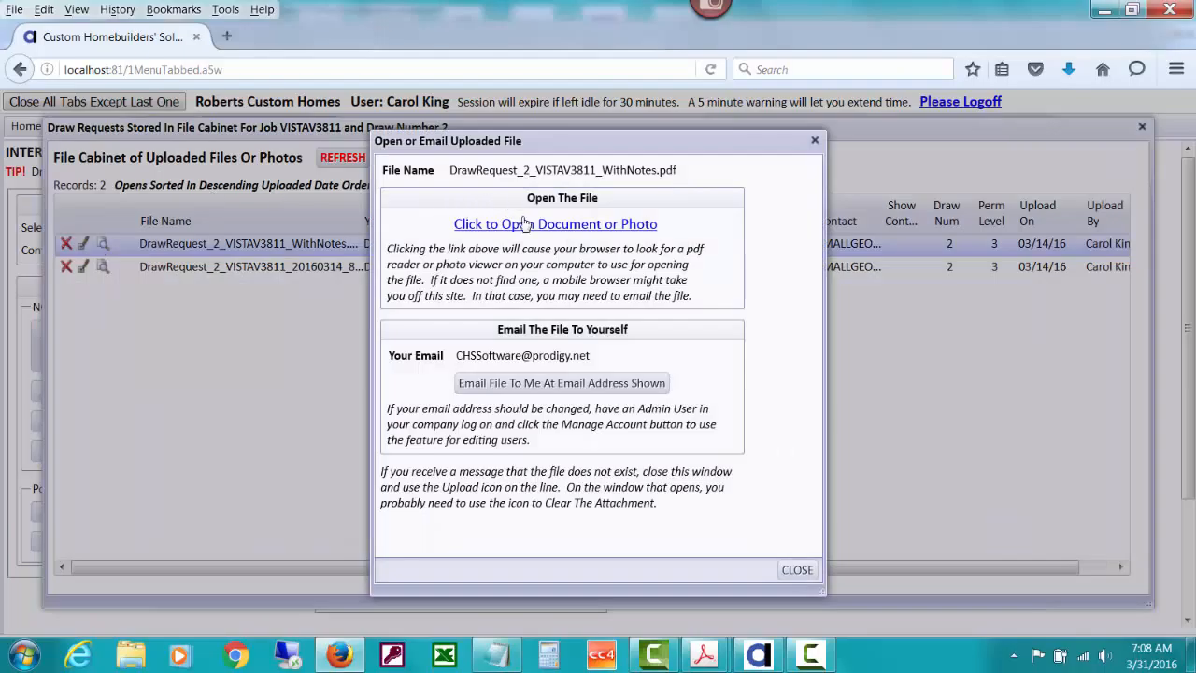
pyautogui.click(525, 224)
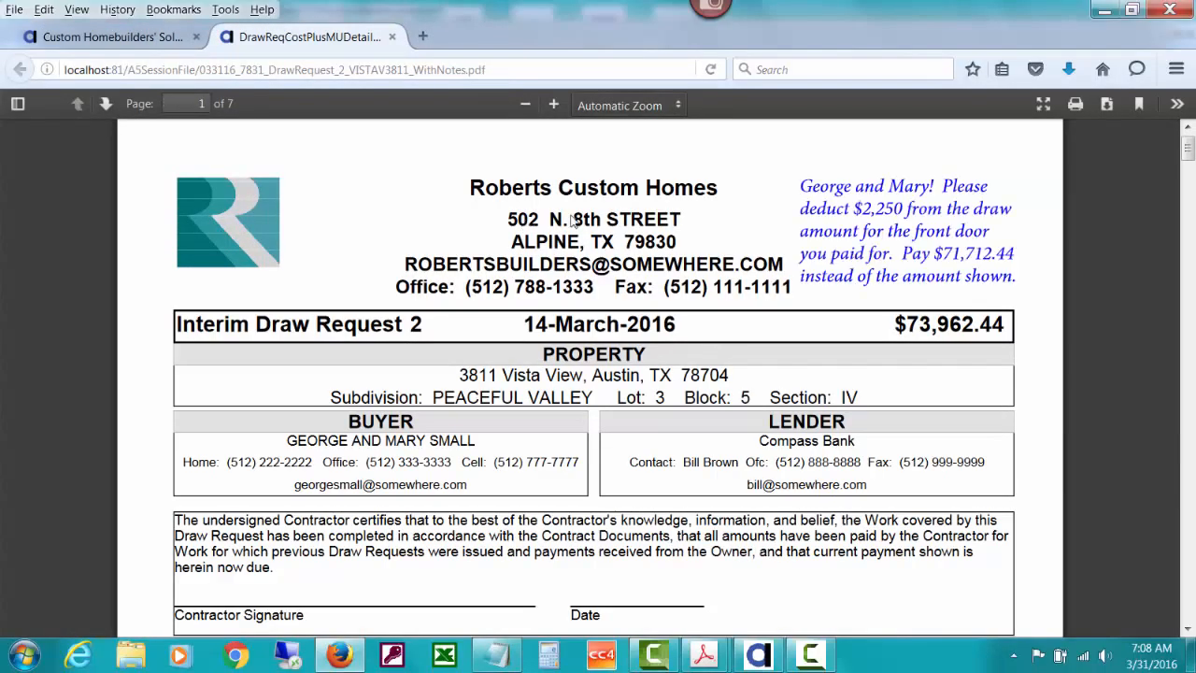
pyautogui.moveTo(1189, 158); pyautogui.dragTo(1189, 188)
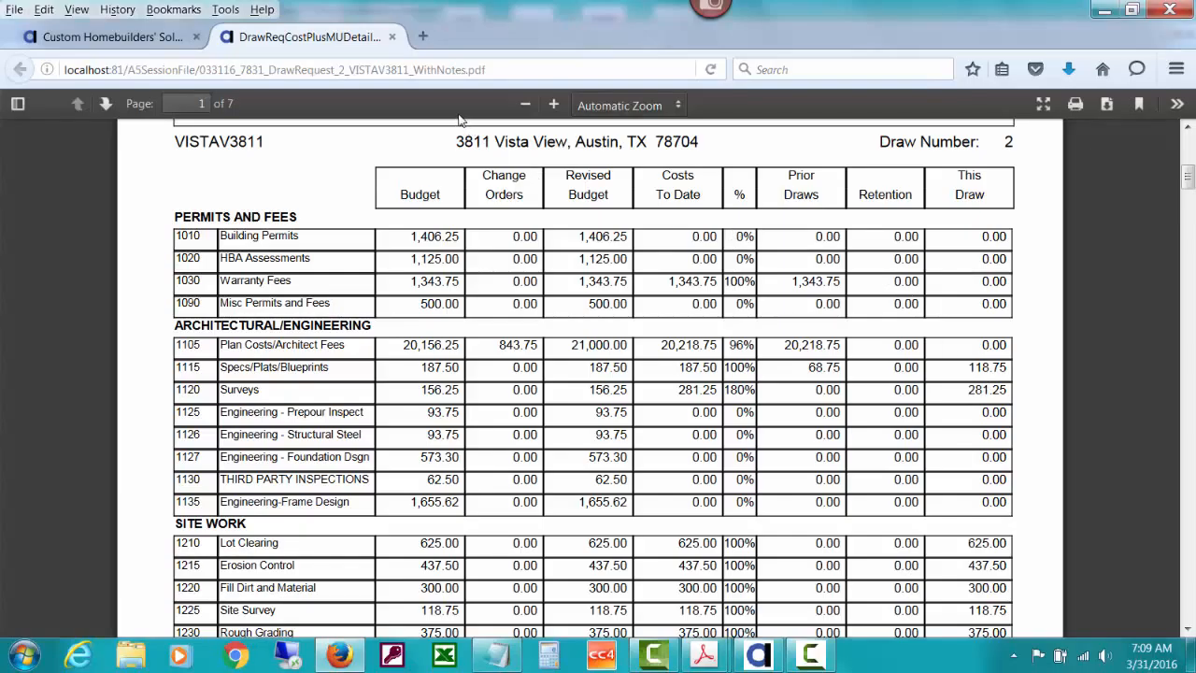
pyautogui.click(157, 43)
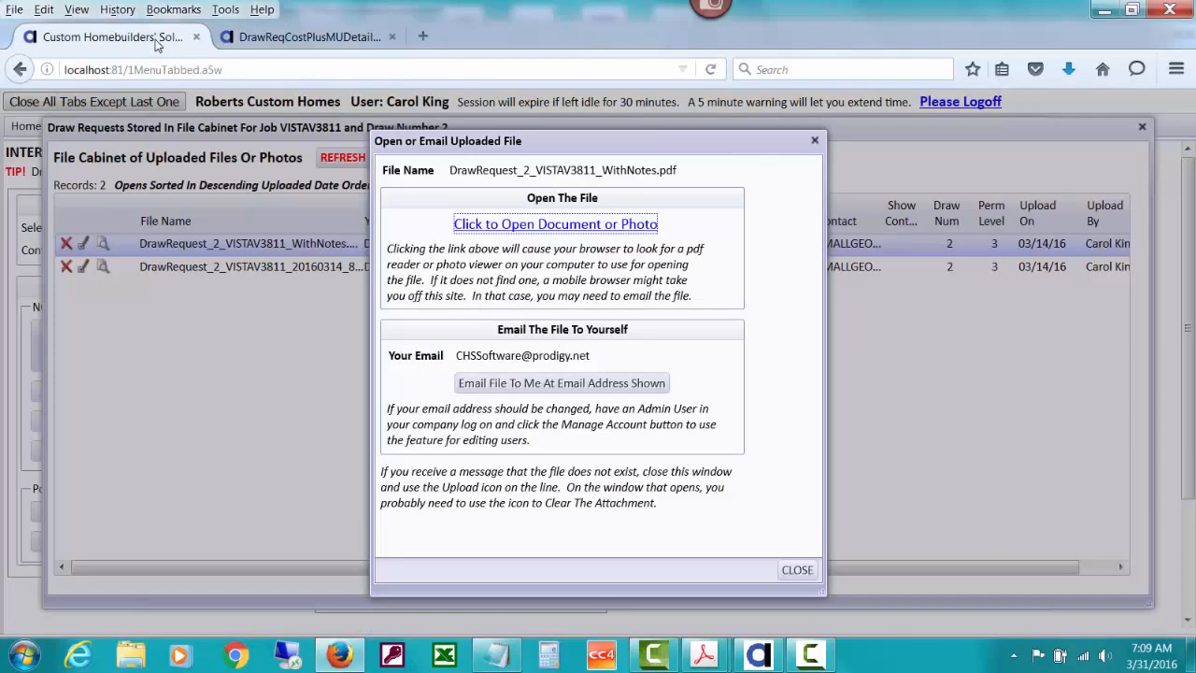
pyautogui.click(796, 570)
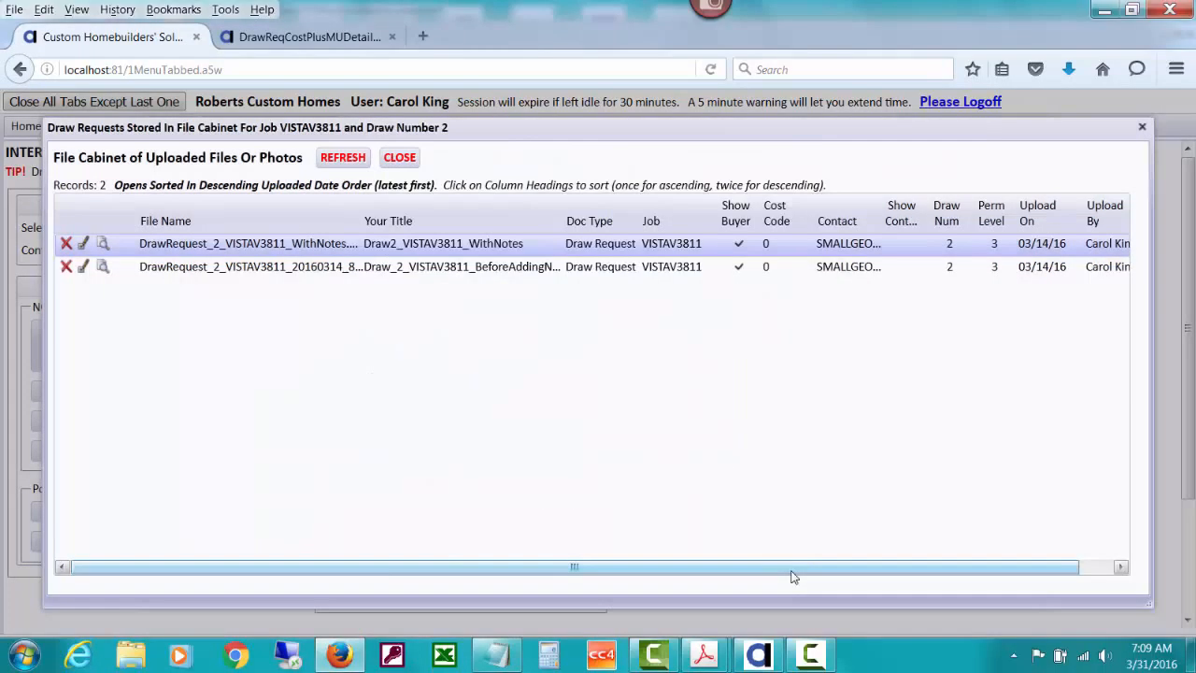
pyautogui.click(397, 160)
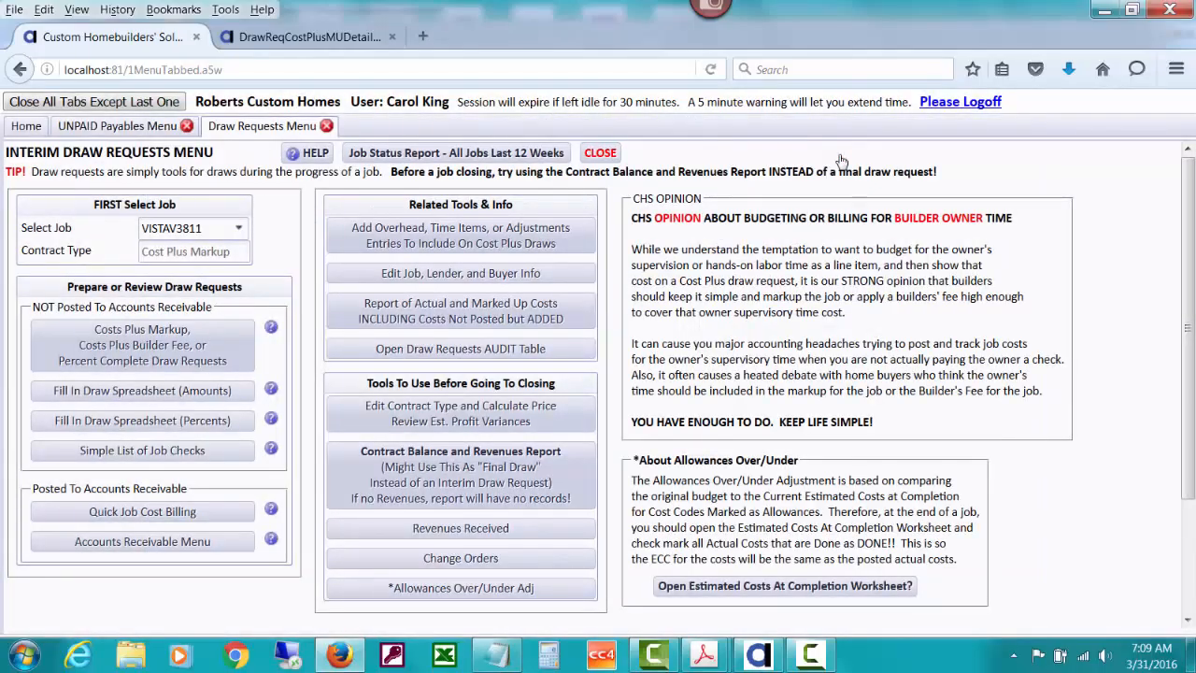
pyautogui.click(846, 161)
# - Start a new job related payables bill for vendor ATSENGIN (ATS Engineering)
pyautogui.click(28, 128)
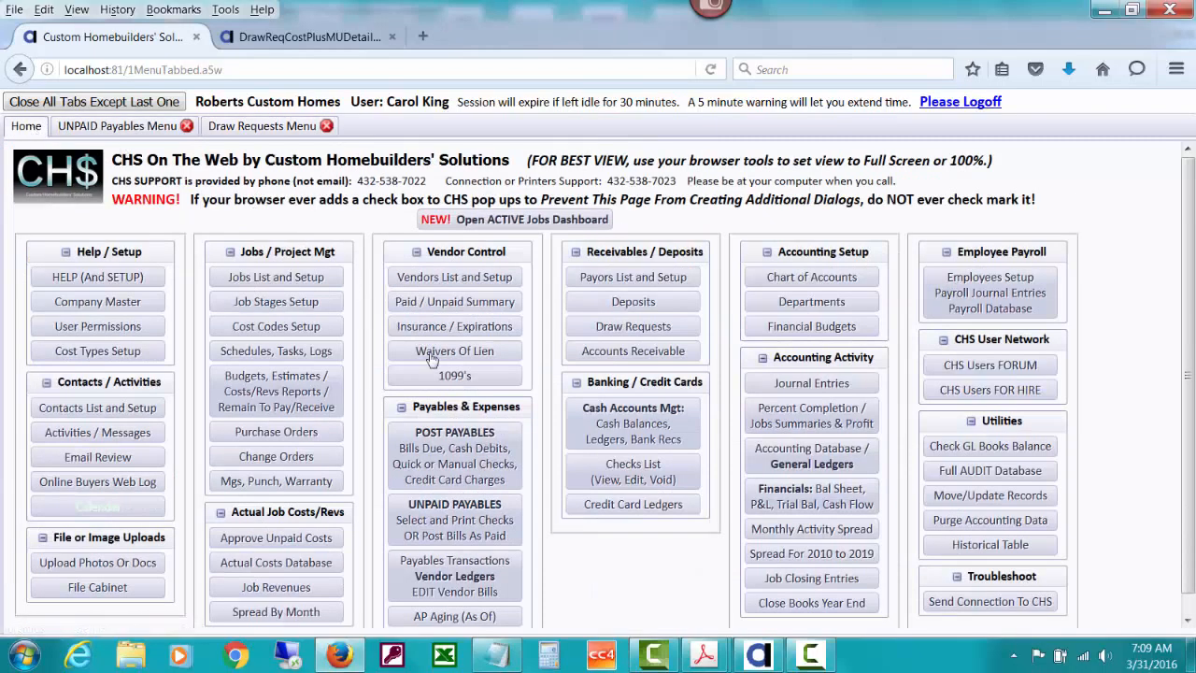
pyautogui.click(469, 464)
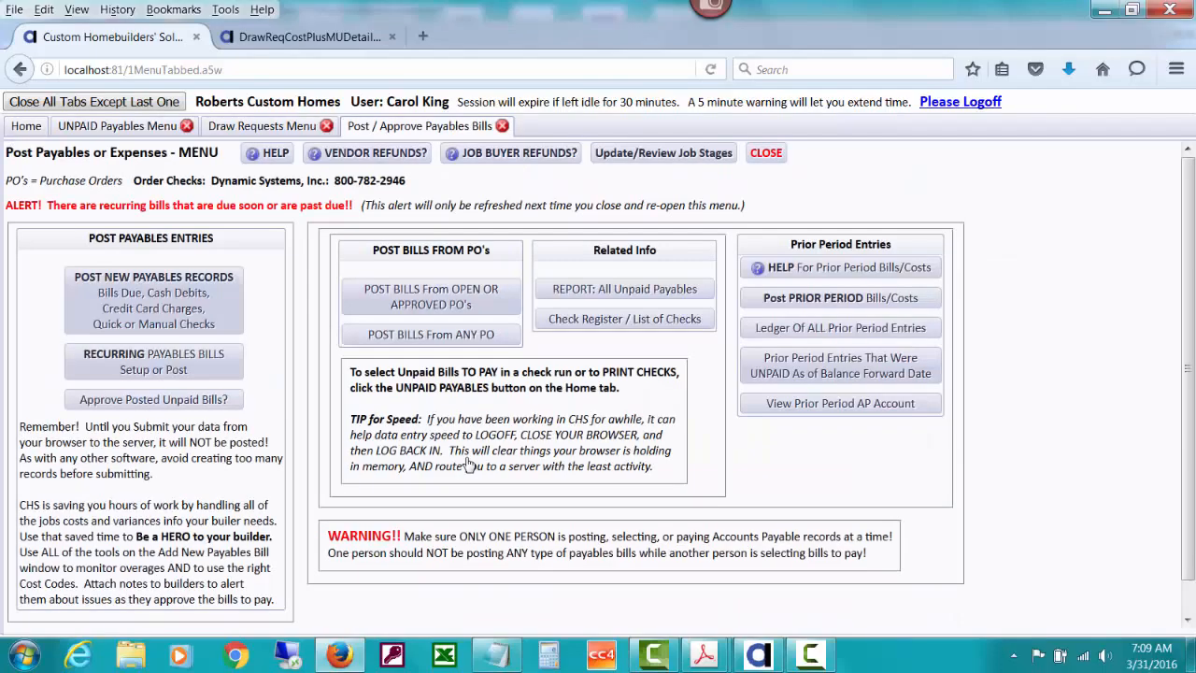
pyautogui.click(198, 313)
pyautogui.write('ats')
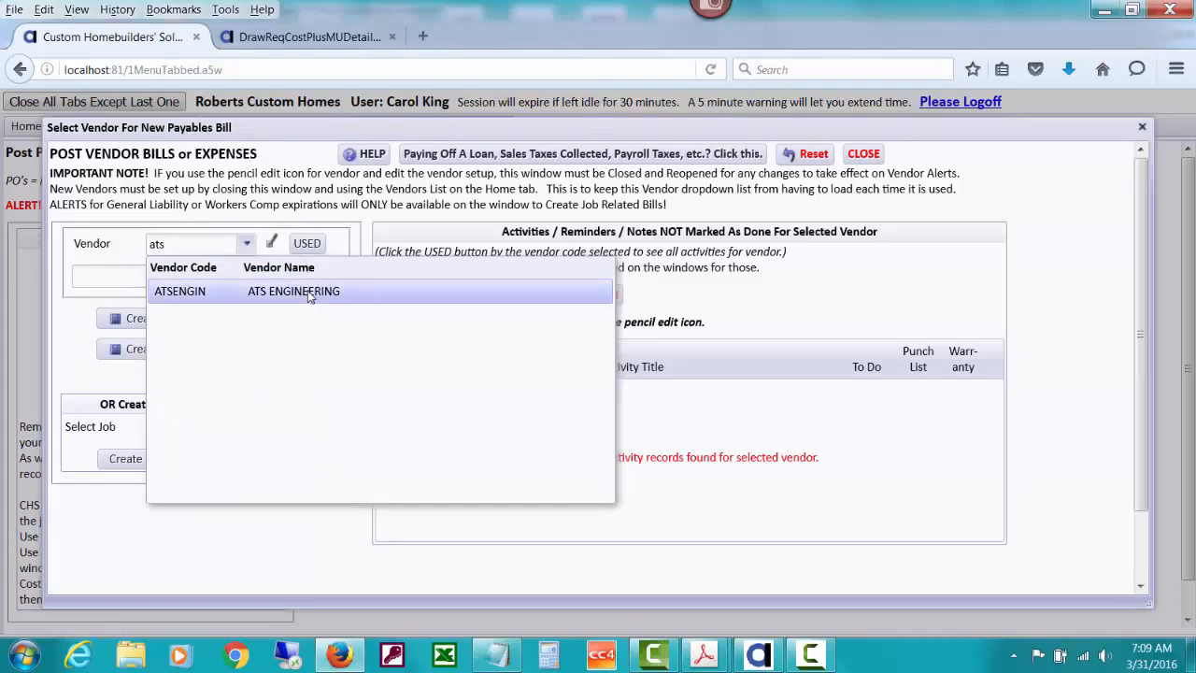
pyautogui.click(308, 293)
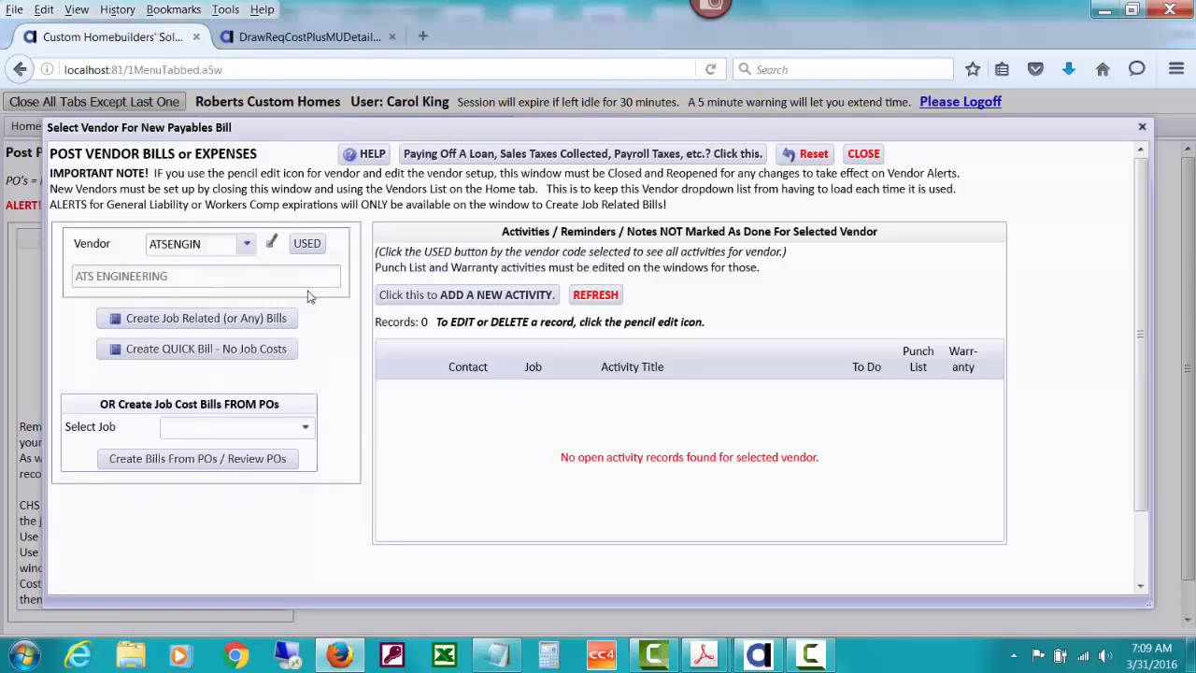
pyautogui.click(248, 318)
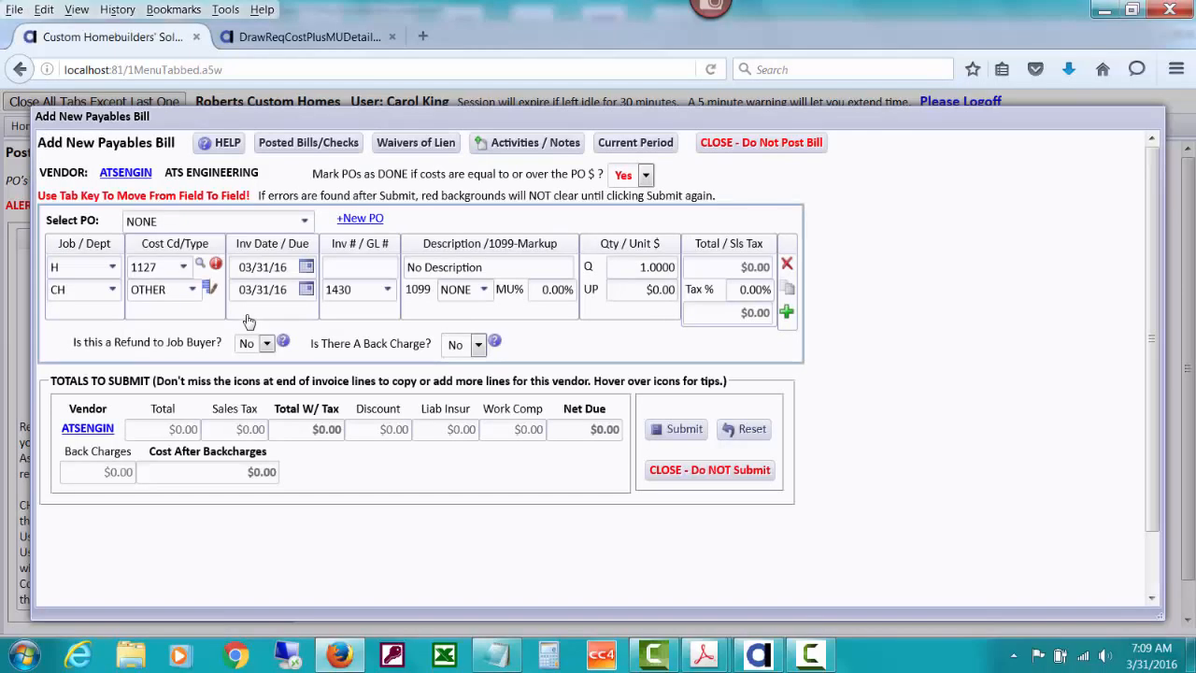
pyautogui.click(302, 226)
pyautogui.click(301, 225)
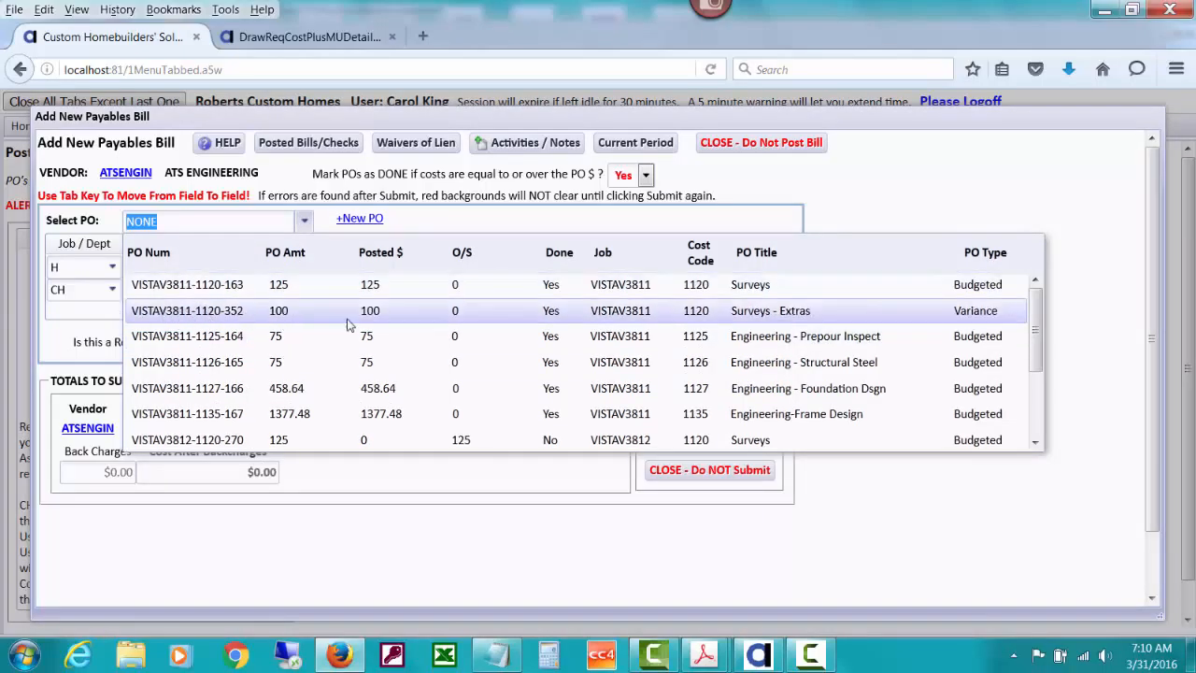
pyautogui.click(462, 315)
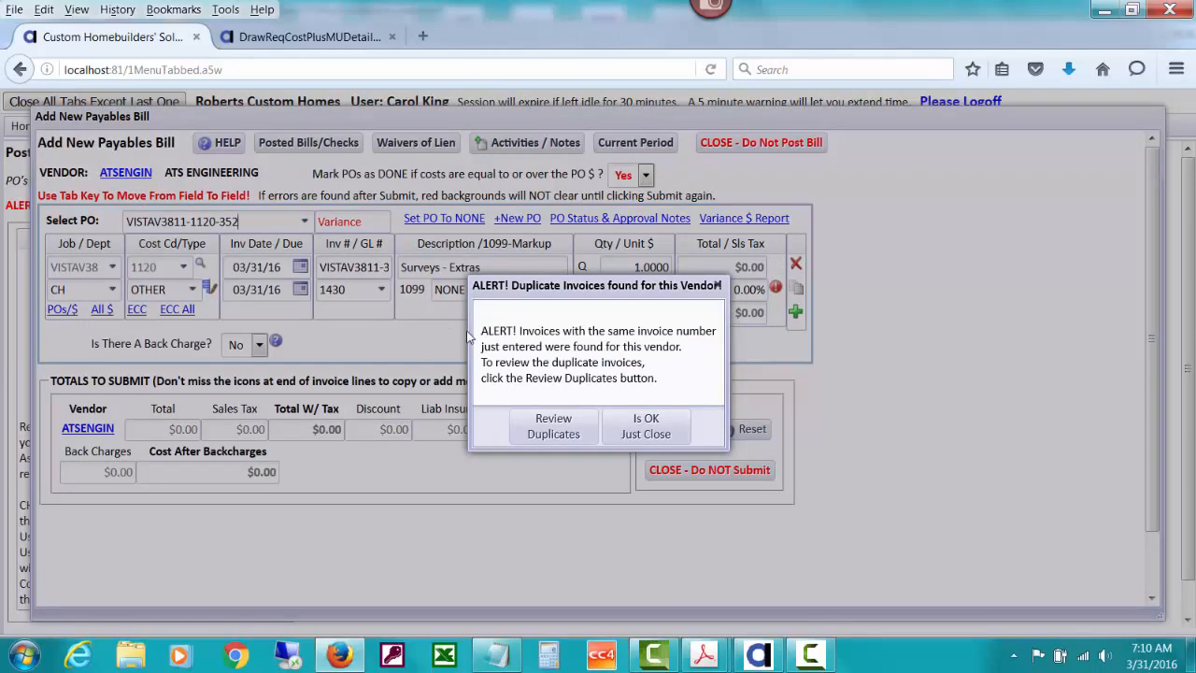
pyautogui.click(645, 425)
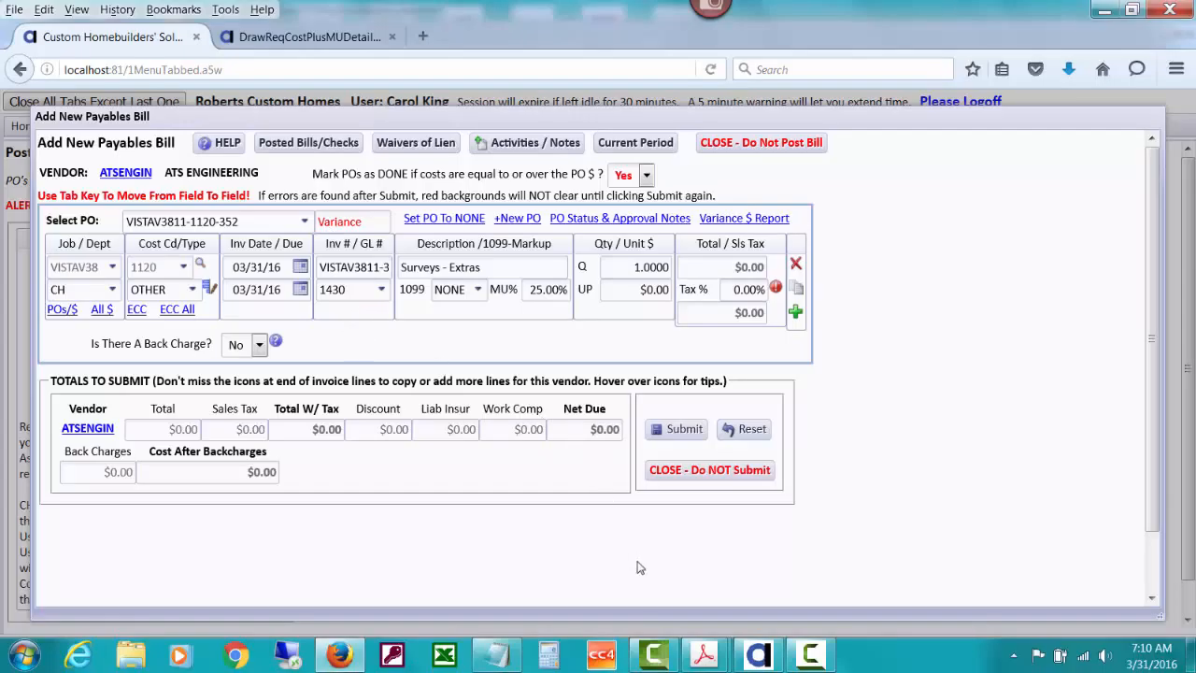
# - Switch to Adobe Acrobat to check the Surveys - Extras bill on the Vendor Ledger - Unpaid Bills PDF, and return to the new bill
pyautogui.click(708, 658)
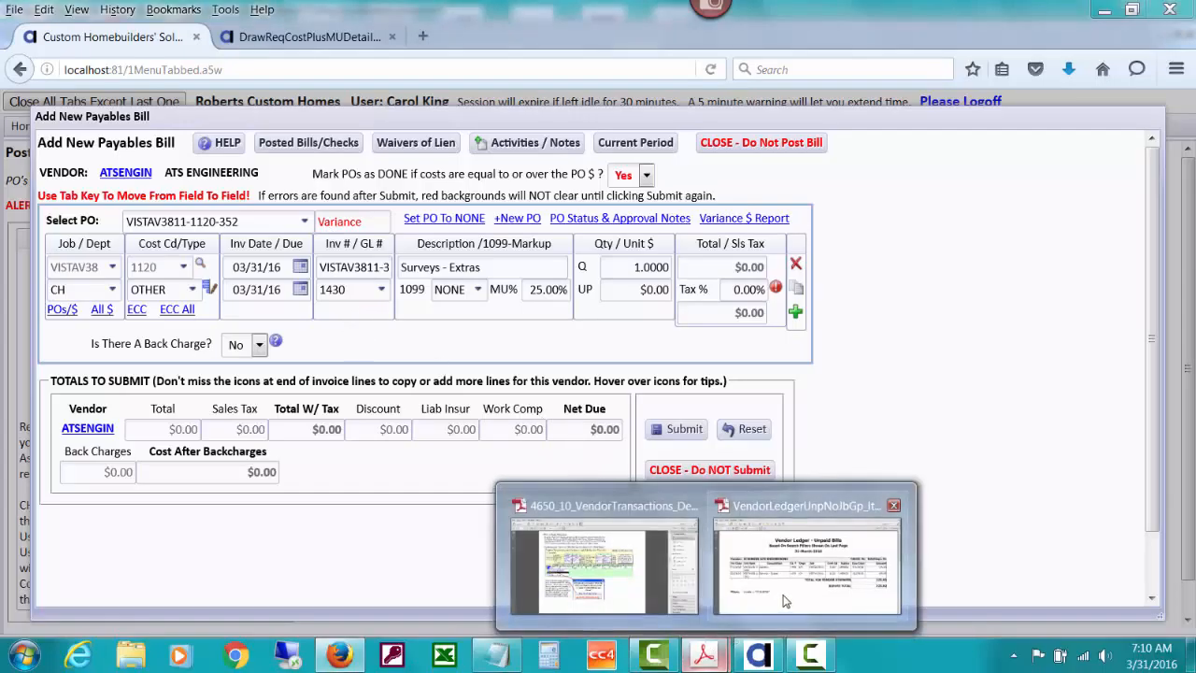
pyautogui.click(785, 601)
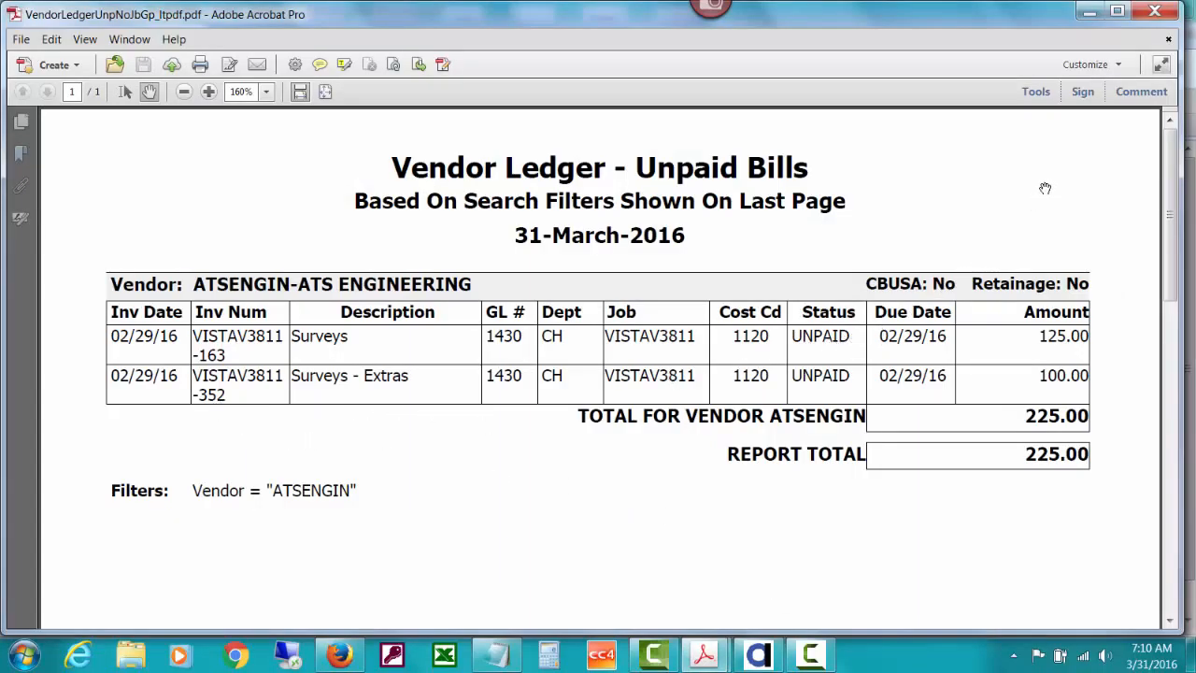
pyautogui.click(1088, 15)
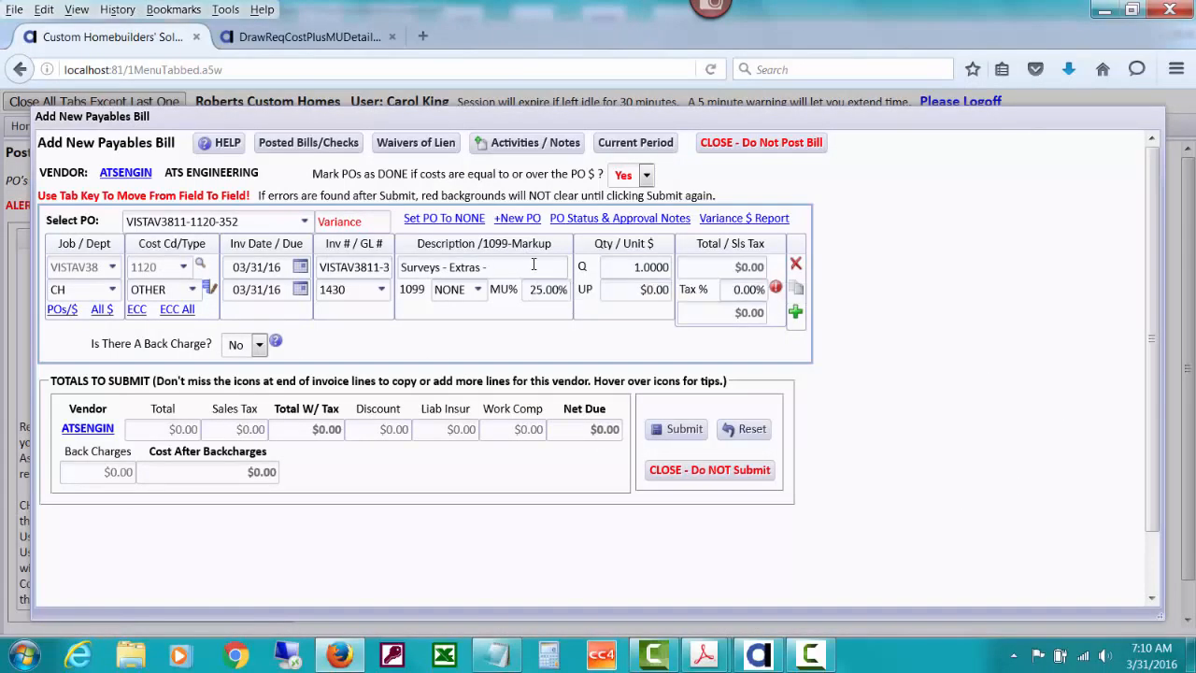
# - Append "Reverse entry" to the Surveys - Extras description and set the unit price to -100
pyautogui.write('Reverse entry')
pyautogui.press('Tab')
pyautogui.press('Tab')
pyautogui.press('Tab')
pyautogui.press('Tab')
pyautogui.press('BackSpace')
pyautogui.write('-100')
pyautogui.press('Tab')
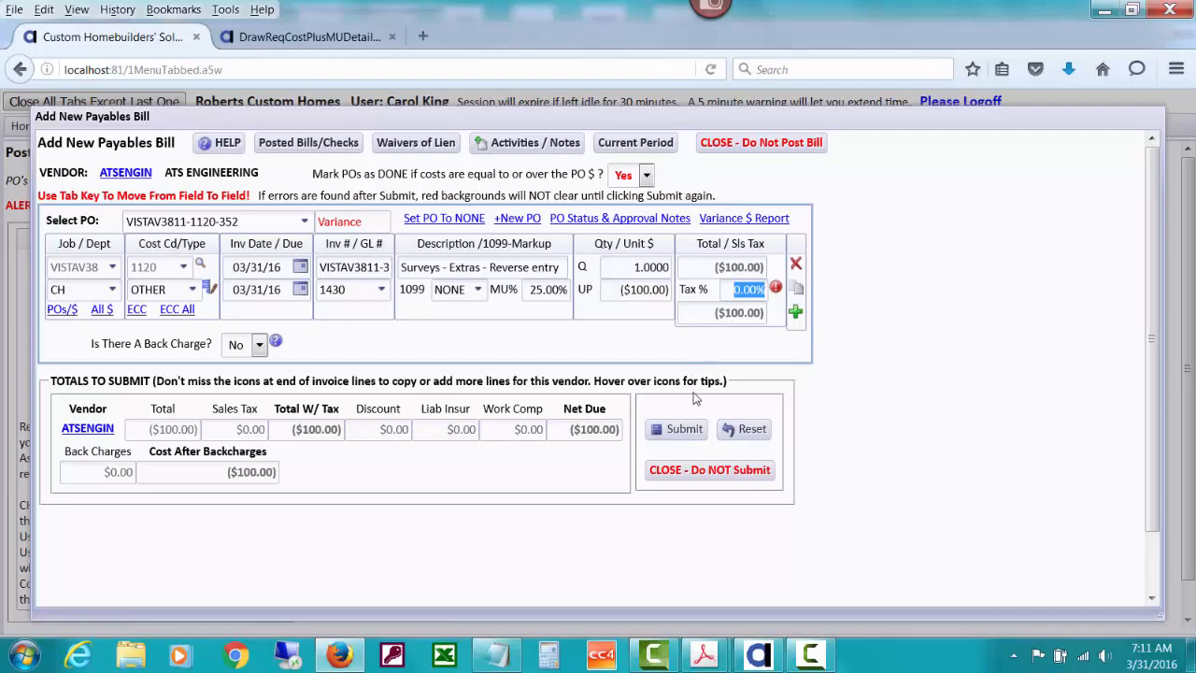
# - Submit the negative bill, post it as unpaid to pay later, and close the vendor bill posting windows
pyautogui.click(691, 431)
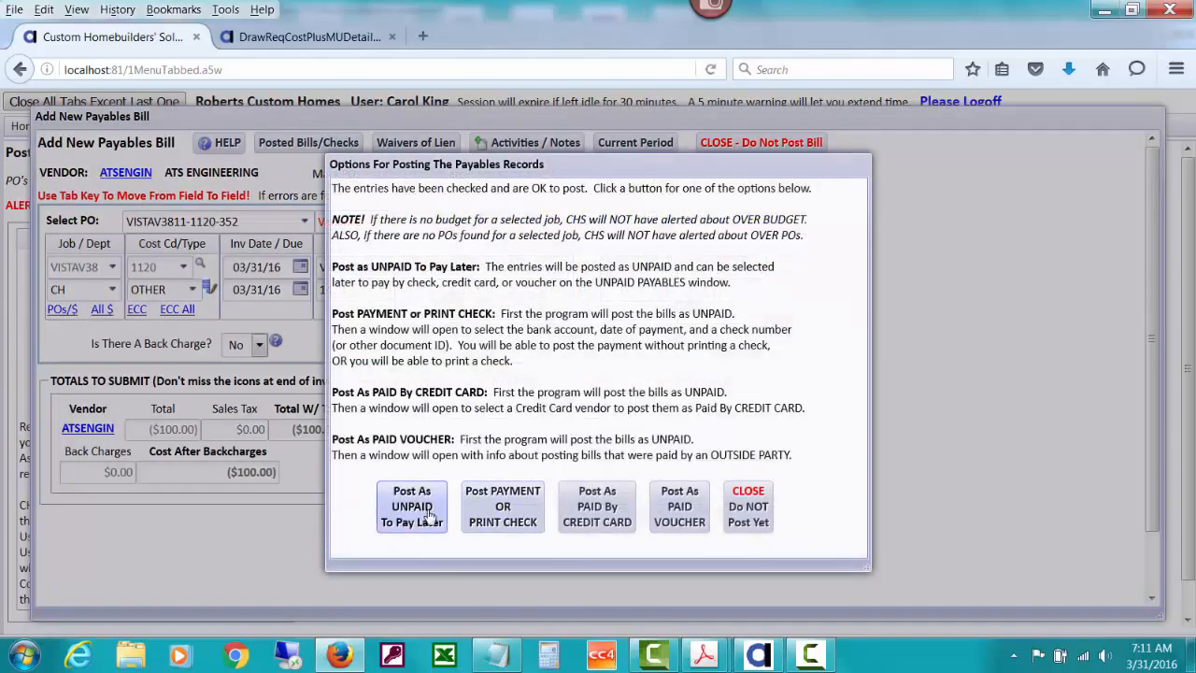
pyautogui.click(411, 506)
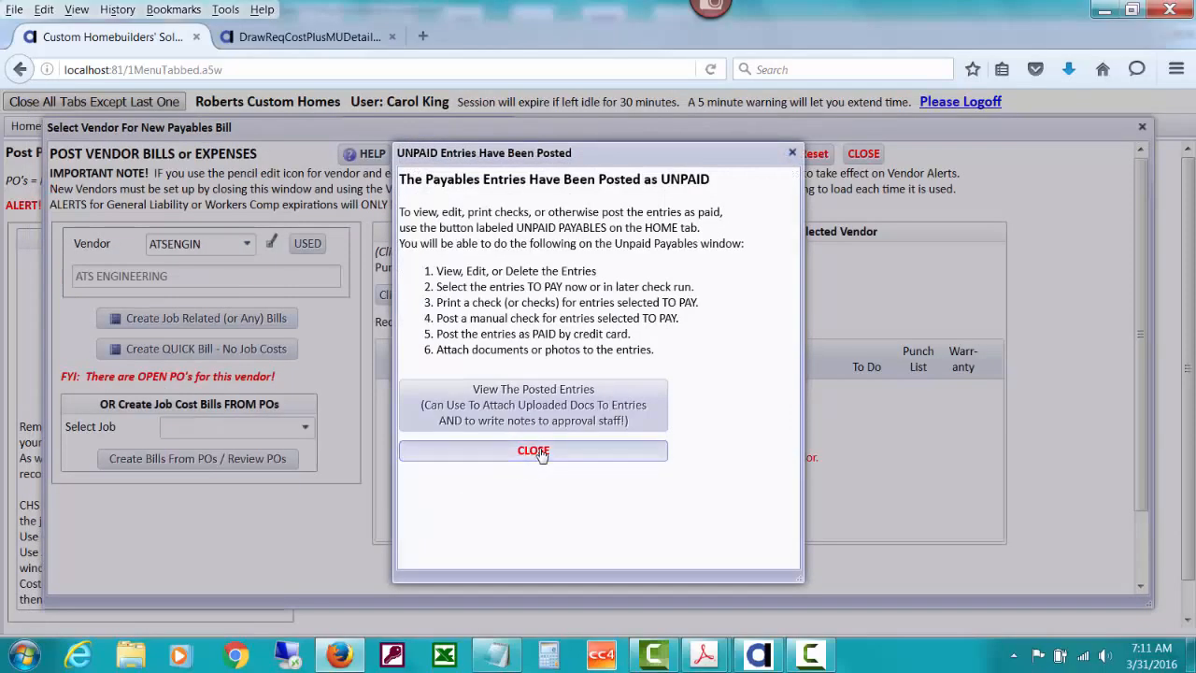
pyautogui.click(534, 451)
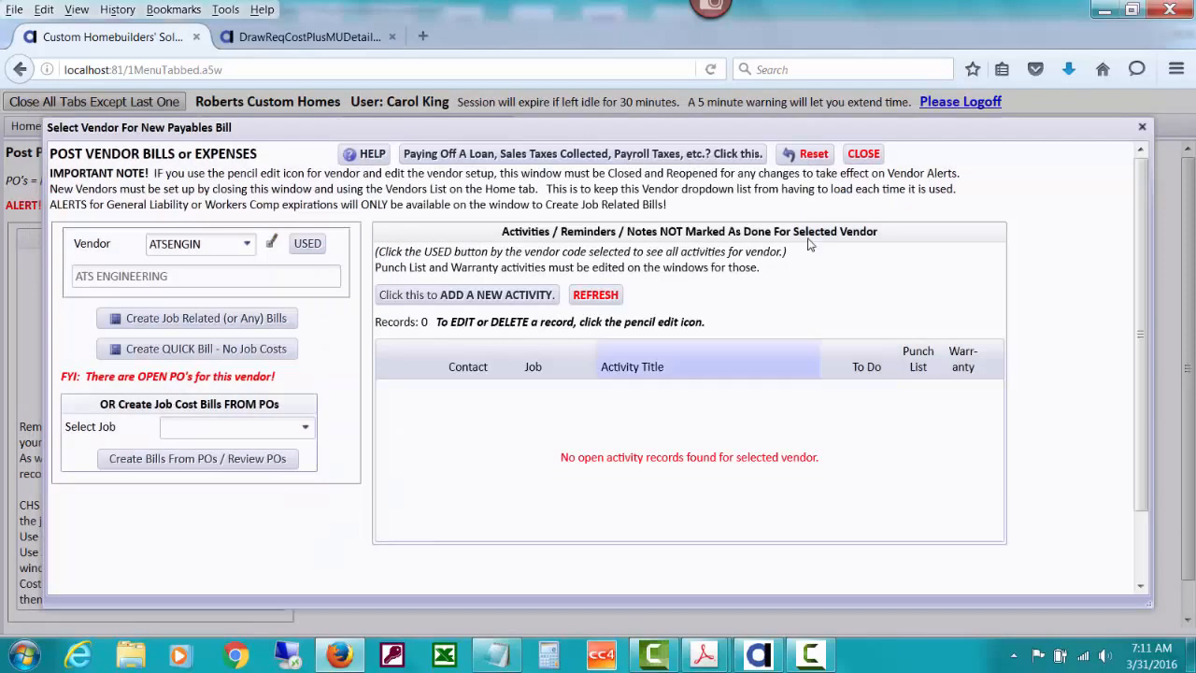
pyautogui.click(862, 155)
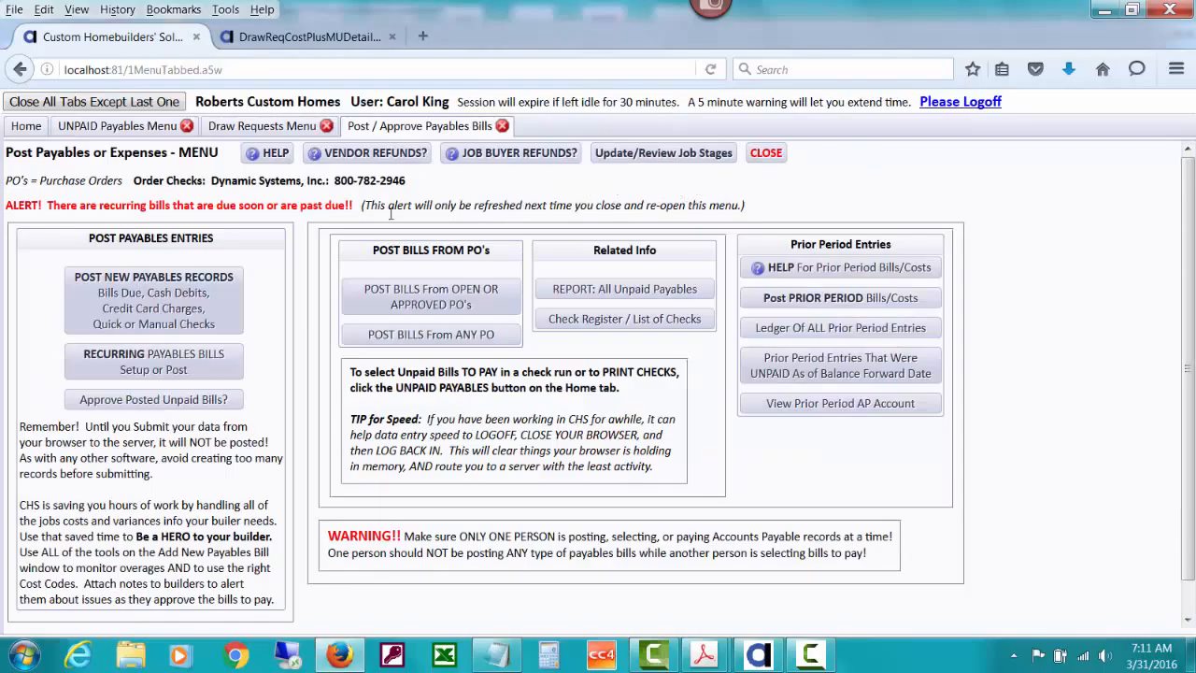
# - Open the unpaid payables for vendor ATSENGIN and approve the reversing entry with both OK 1 and OK 2
pyautogui.click(117, 127)
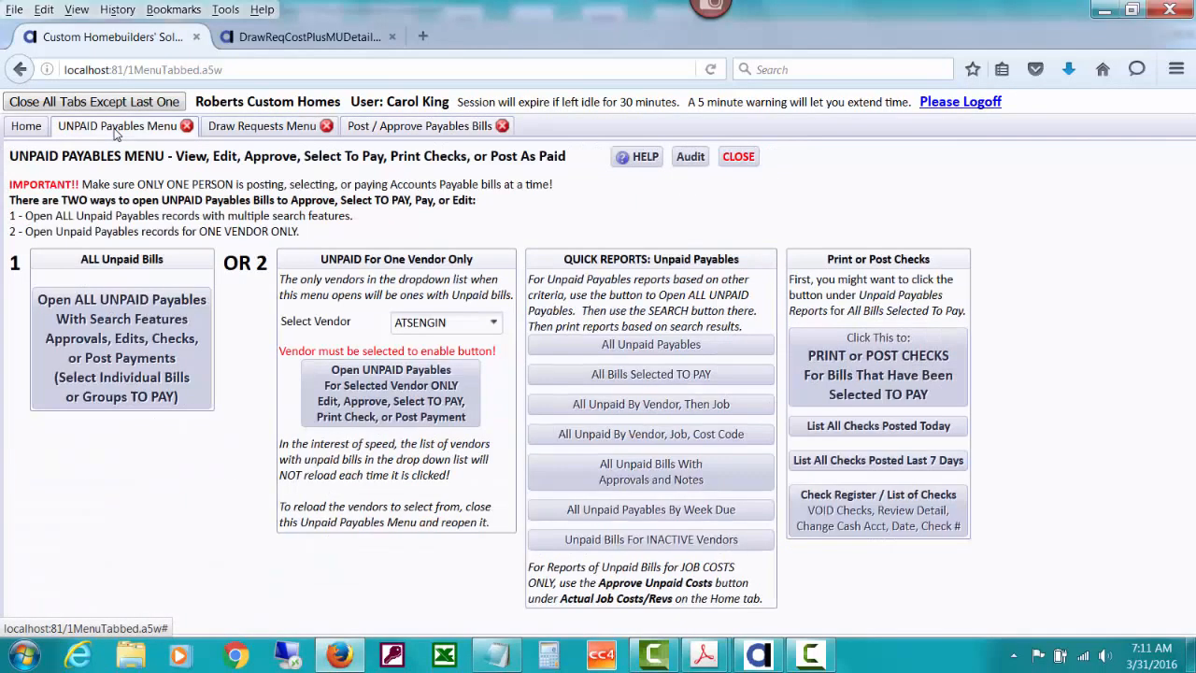
pyautogui.click(424, 396)
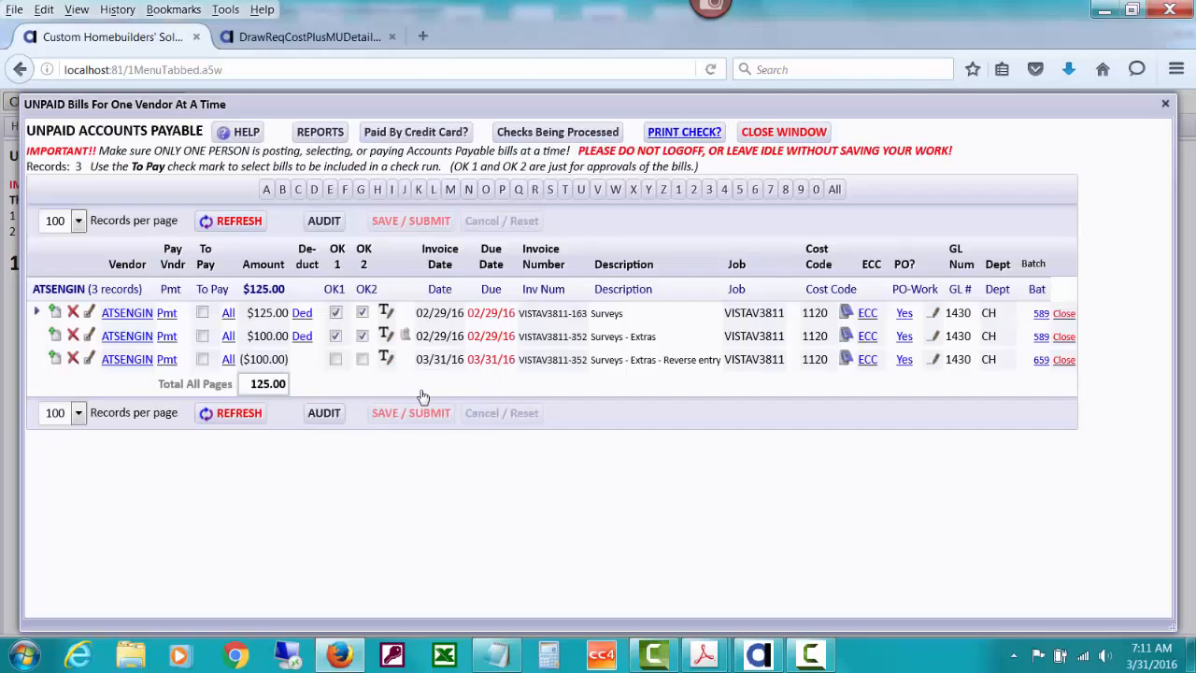
pyautogui.click(335, 360)
pyautogui.click(364, 361)
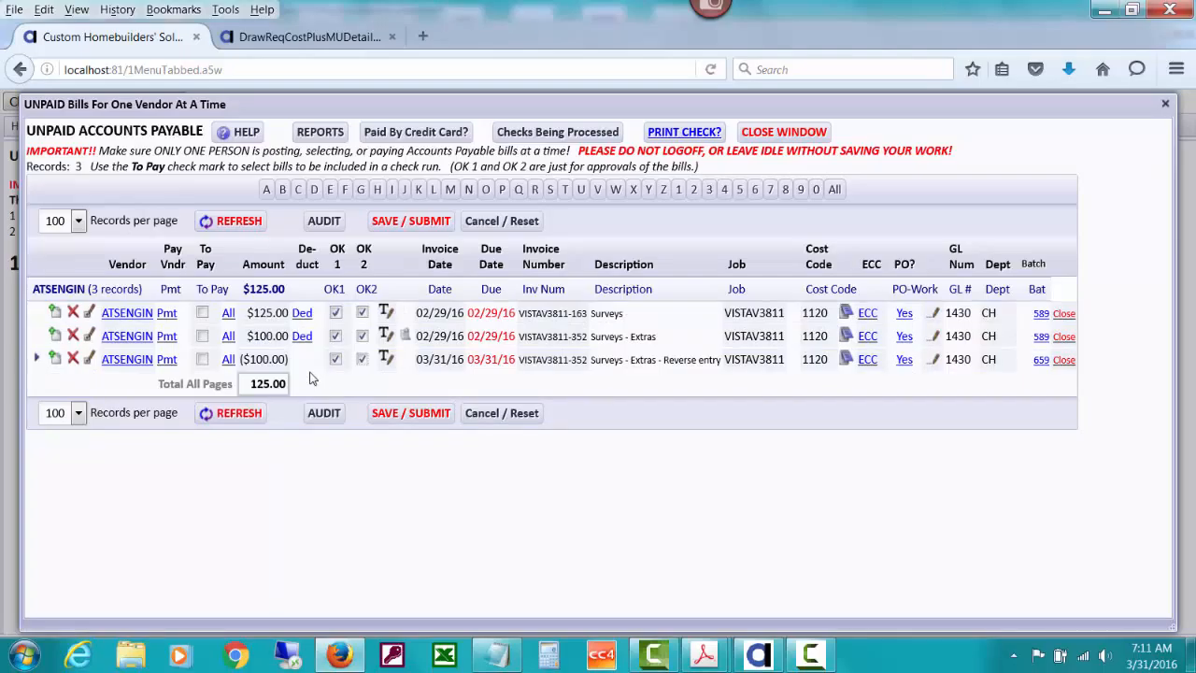
# - Try selecting the $100.00 Surveys - Extras bill and its reversing entry to pay, and close the unpaid bills window
pyautogui.click(203, 337)
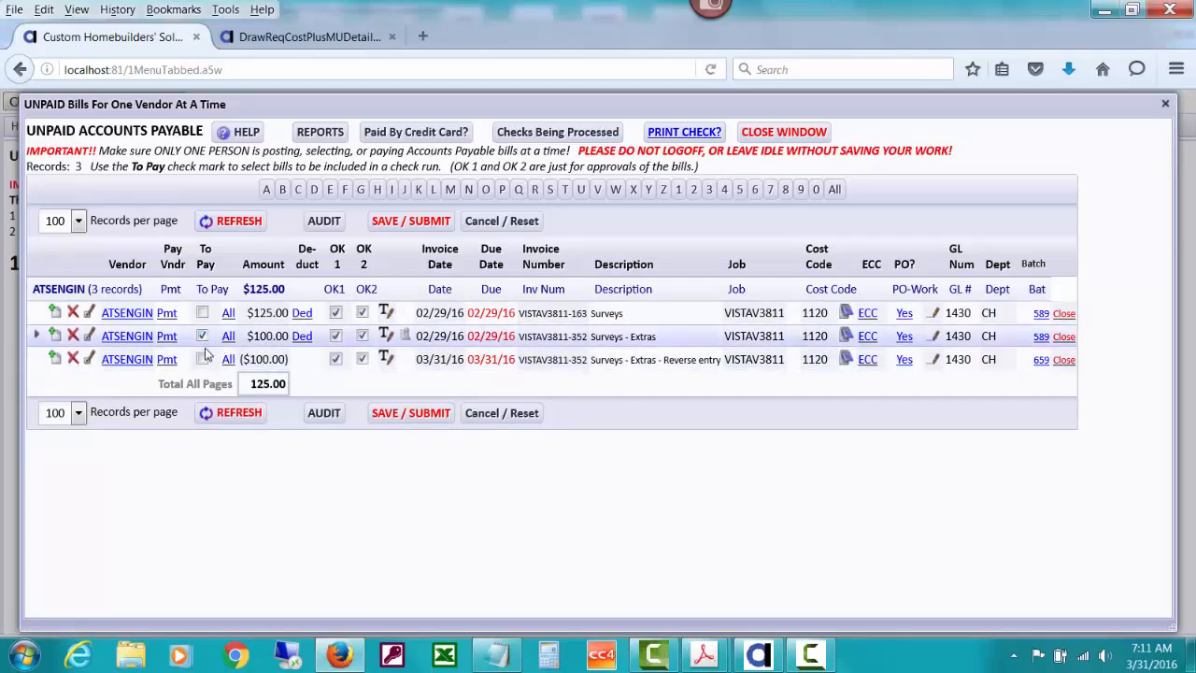
pyautogui.click(204, 360)
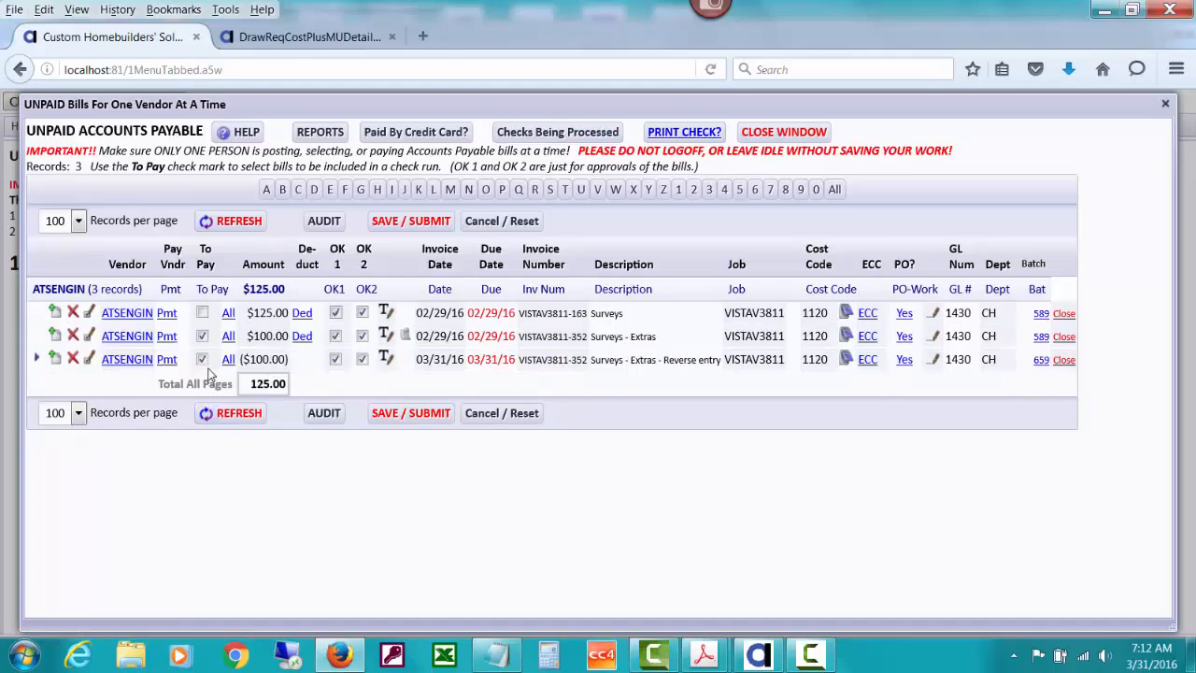
pyautogui.click(202, 336)
pyautogui.click(781, 139)
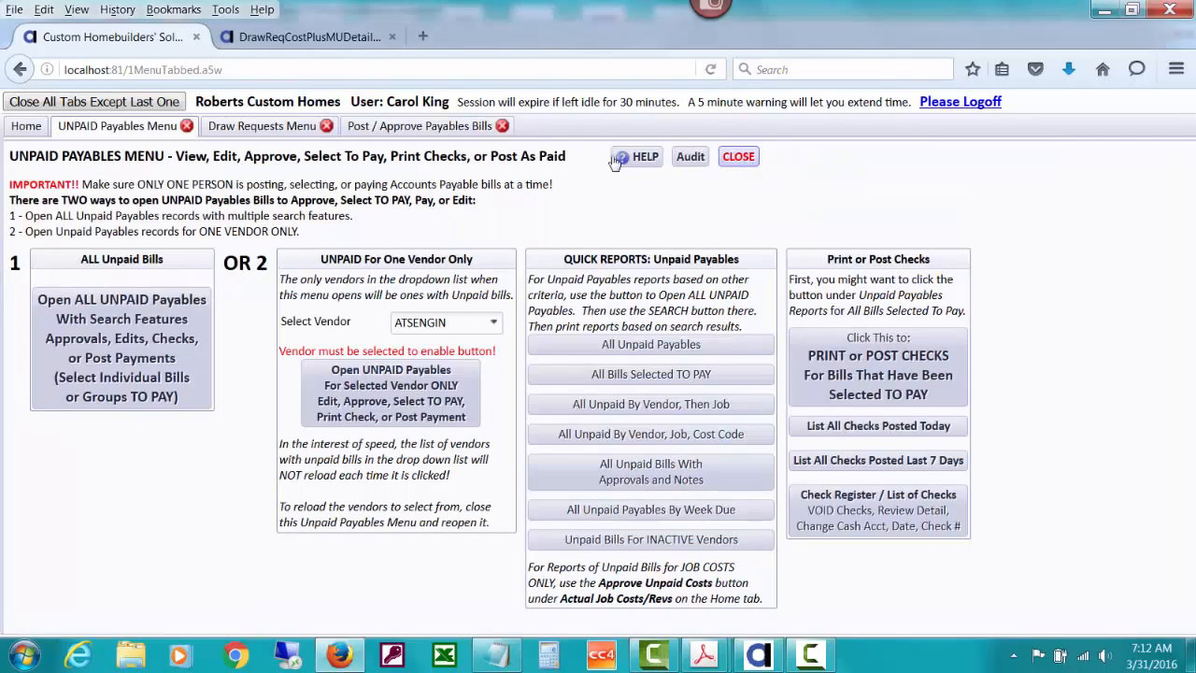
# - Start a new draw request for job VISTAV3811 with cost cutoff date 03/31/2016 and due date 03/31/2017
pyautogui.click(289, 132)
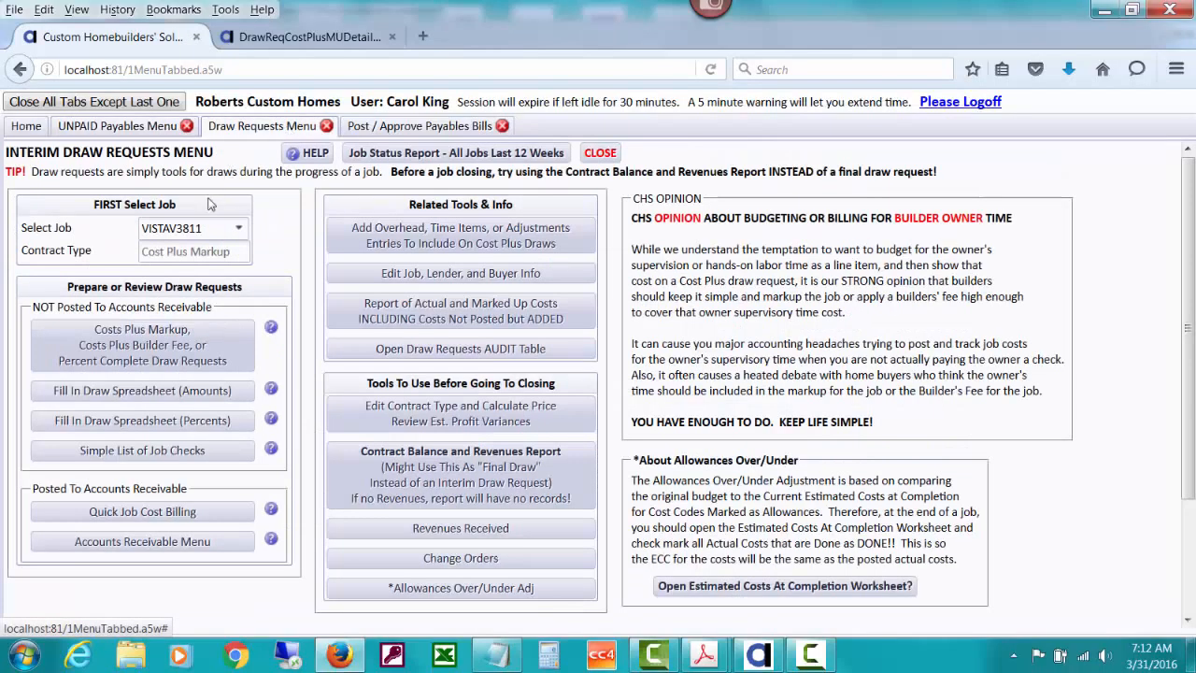
pyautogui.click(213, 342)
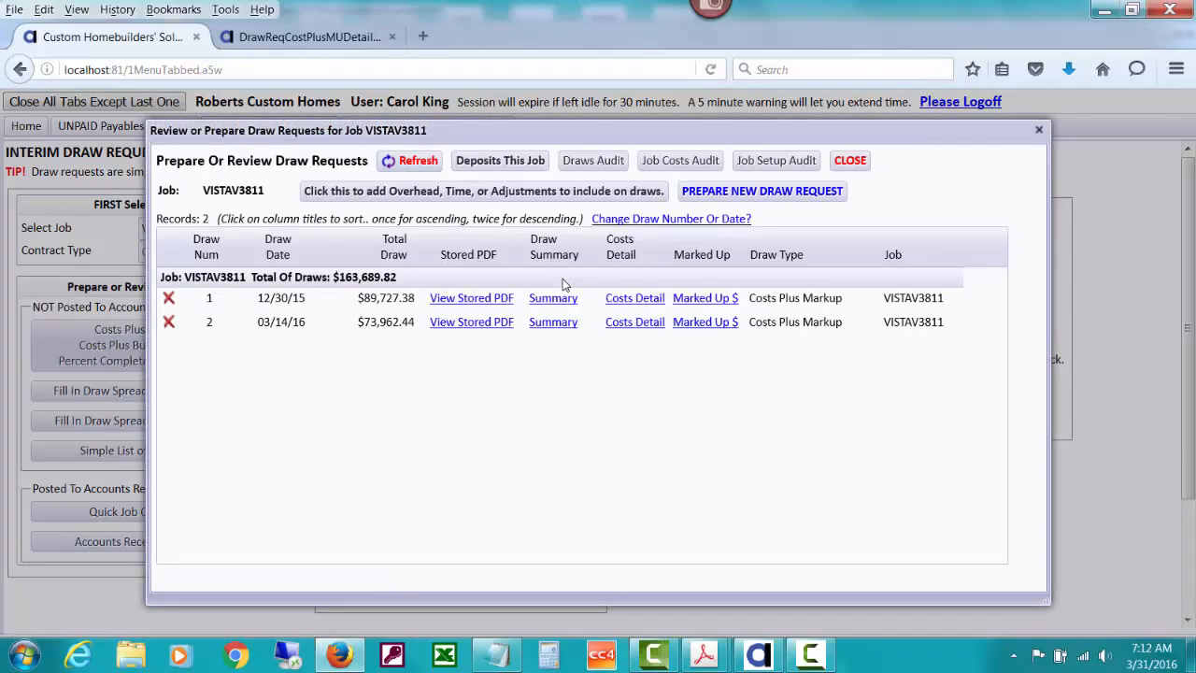
pyautogui.click(739, 192)
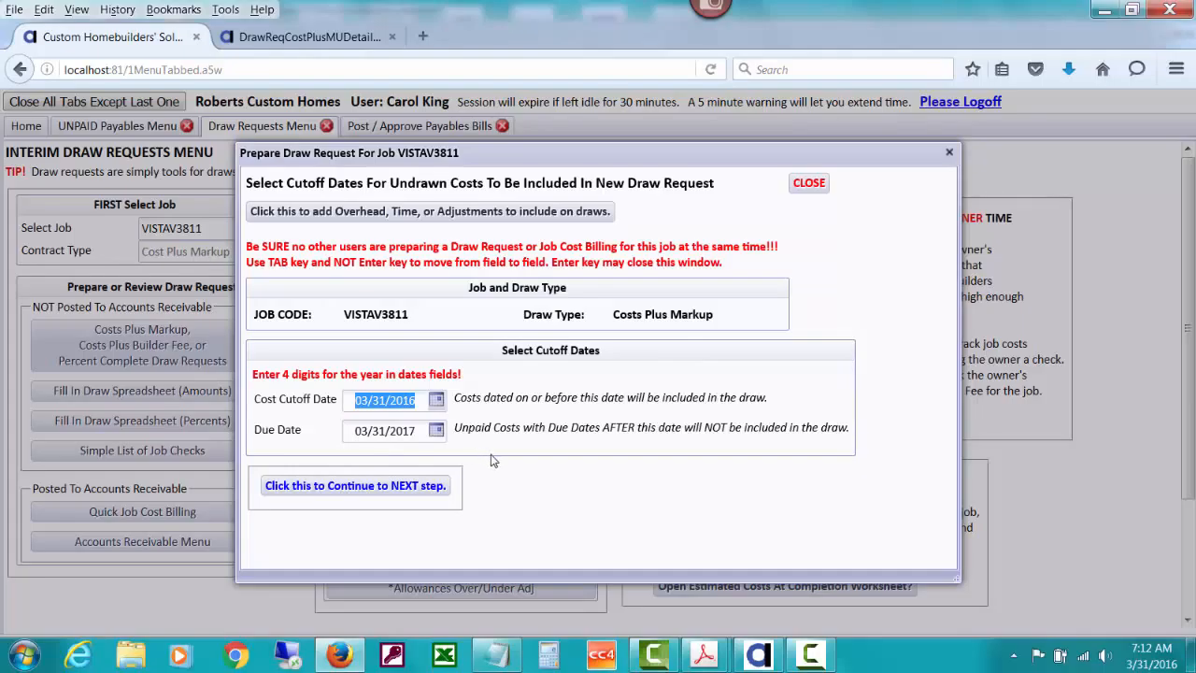
pyautogui.click(404, 488)
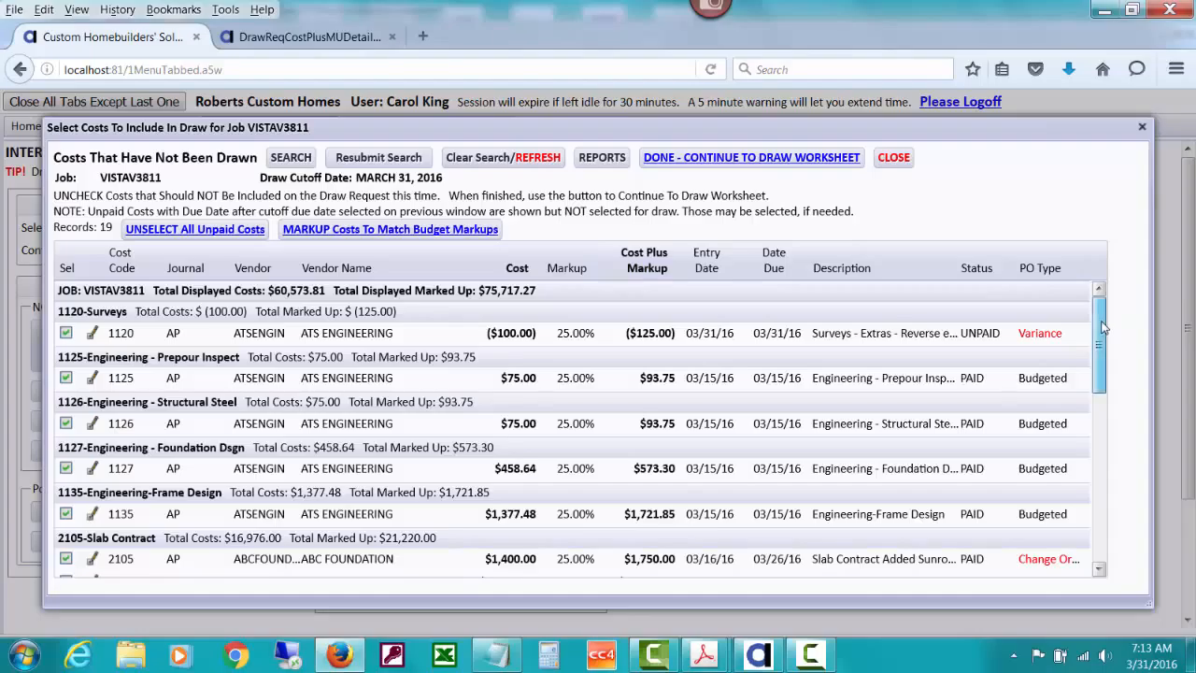
# - Review the costs not yet drawn for the reversing entry, and continue to the 1120 Surveys line of the draw worksheet
pyautogui.moveTo(1100, 325)
pyautogui.mouseDown()
pyautogui.moveTo(1097, 520)
pyautogui.moveTo(1104, 316)
pyautogui.mouseUp()
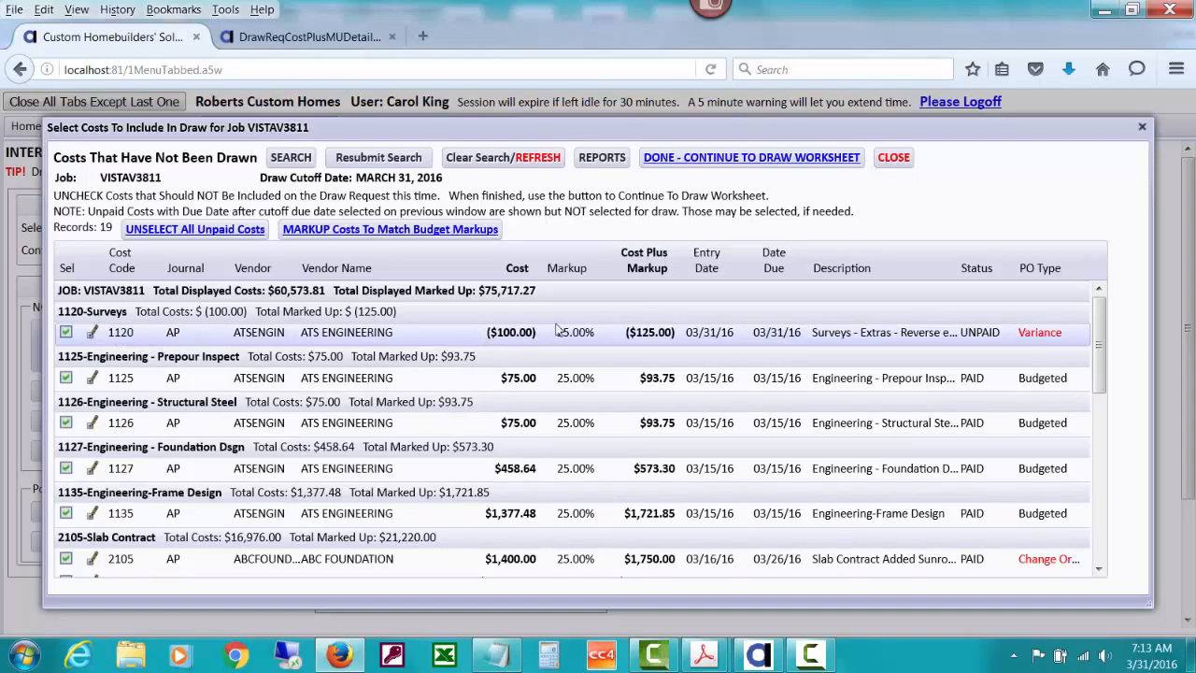
pyautogui.click(752, 159)
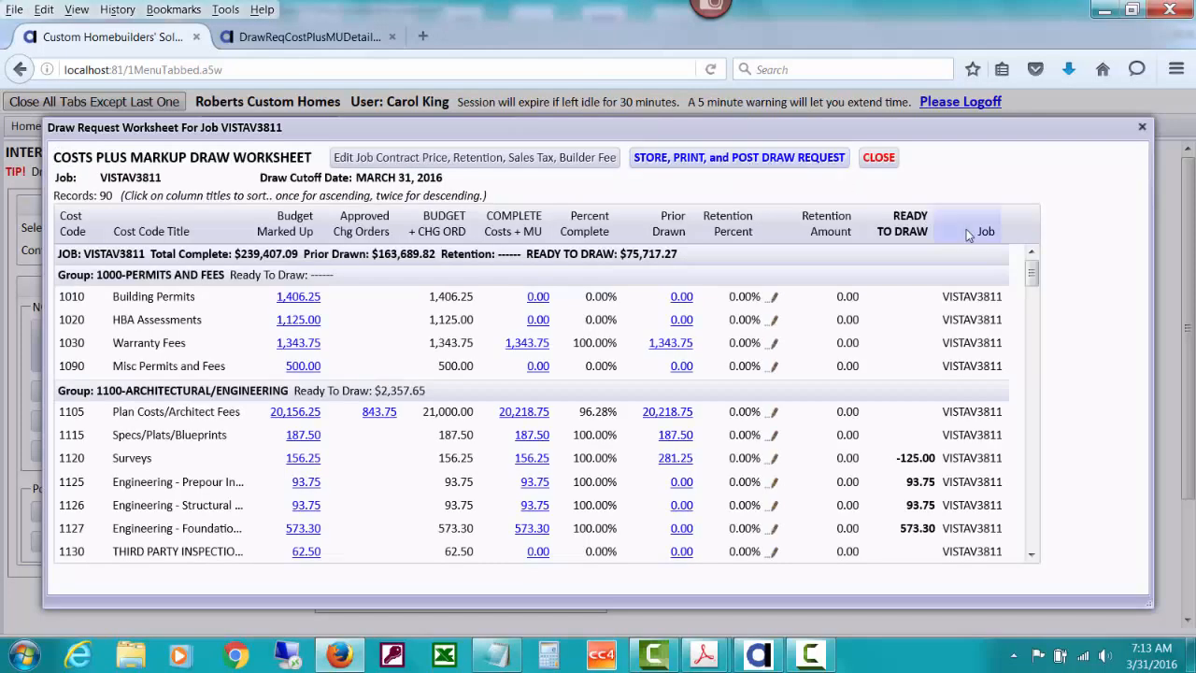
pyautogui.moveTo(1031, 273); pyautogui.dragTo(1031, 291)
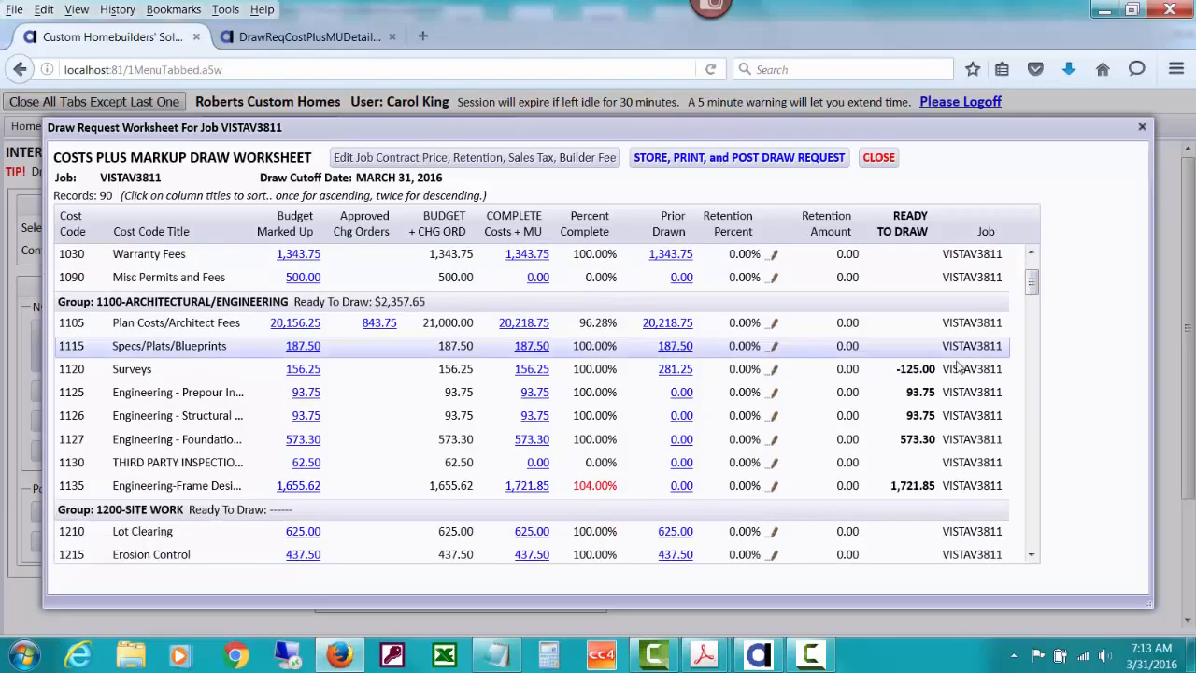
# - View the prior drawn and completed costs reports for cost code 1120 Surveys, and close the draw worksheet without storing the request
pyautogui.click(671, 372)
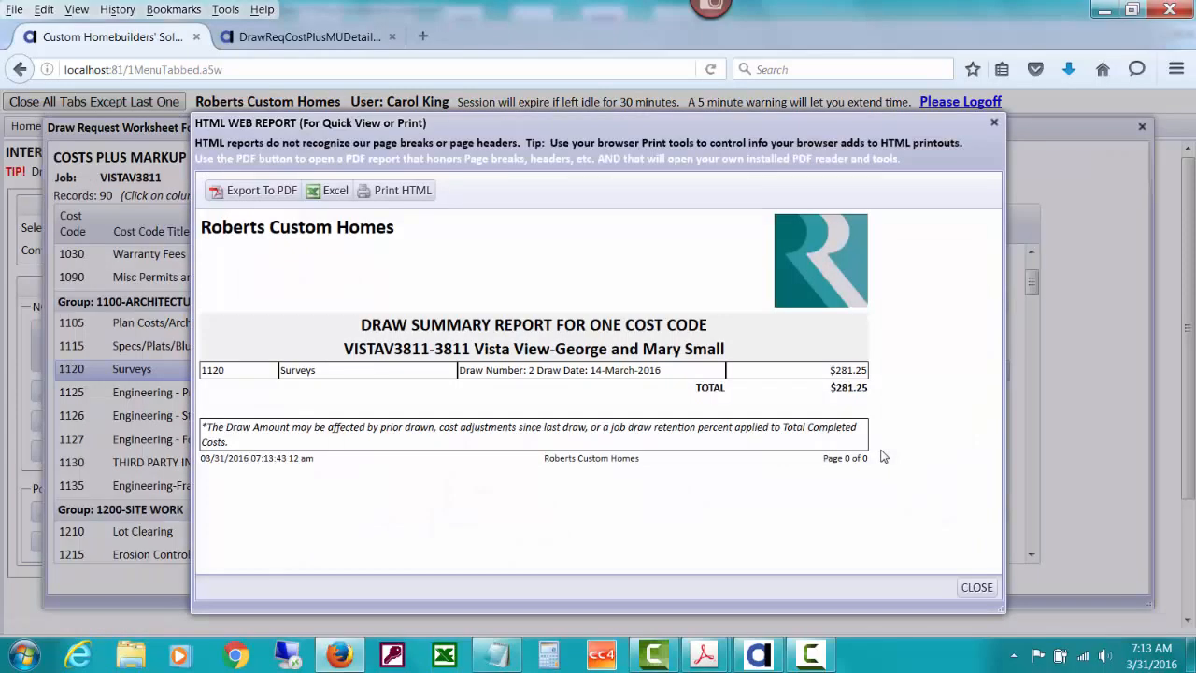
pyautogui.click(969, 589)
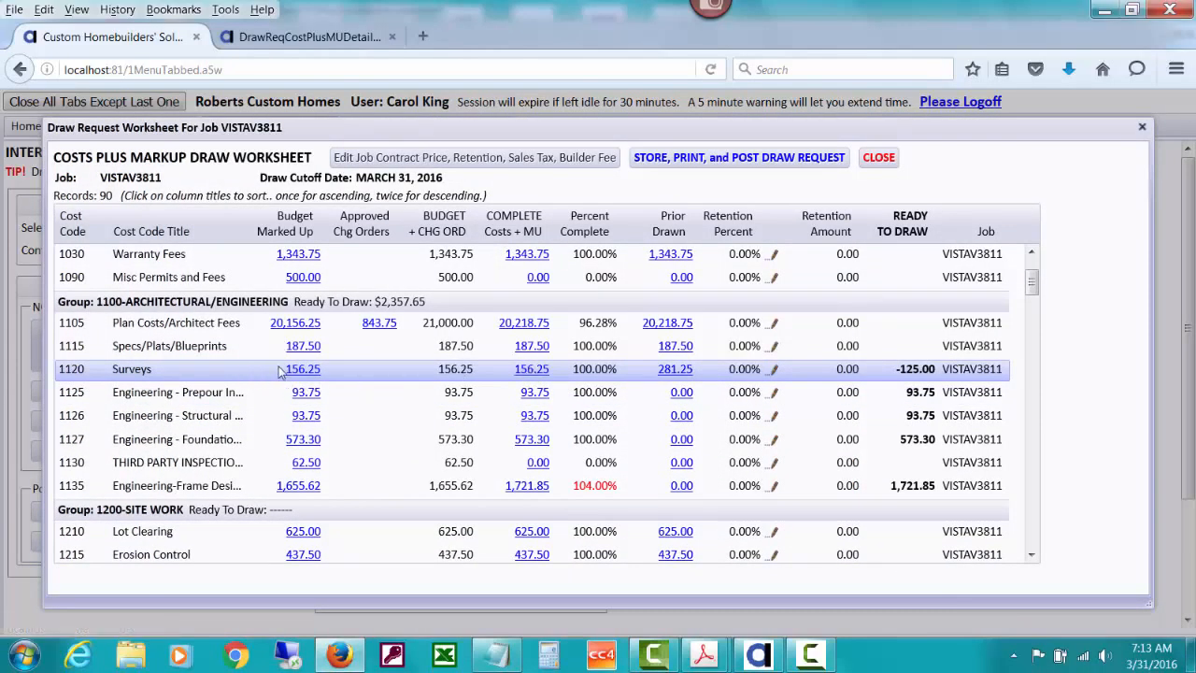
pyautogui.click(531, 372)
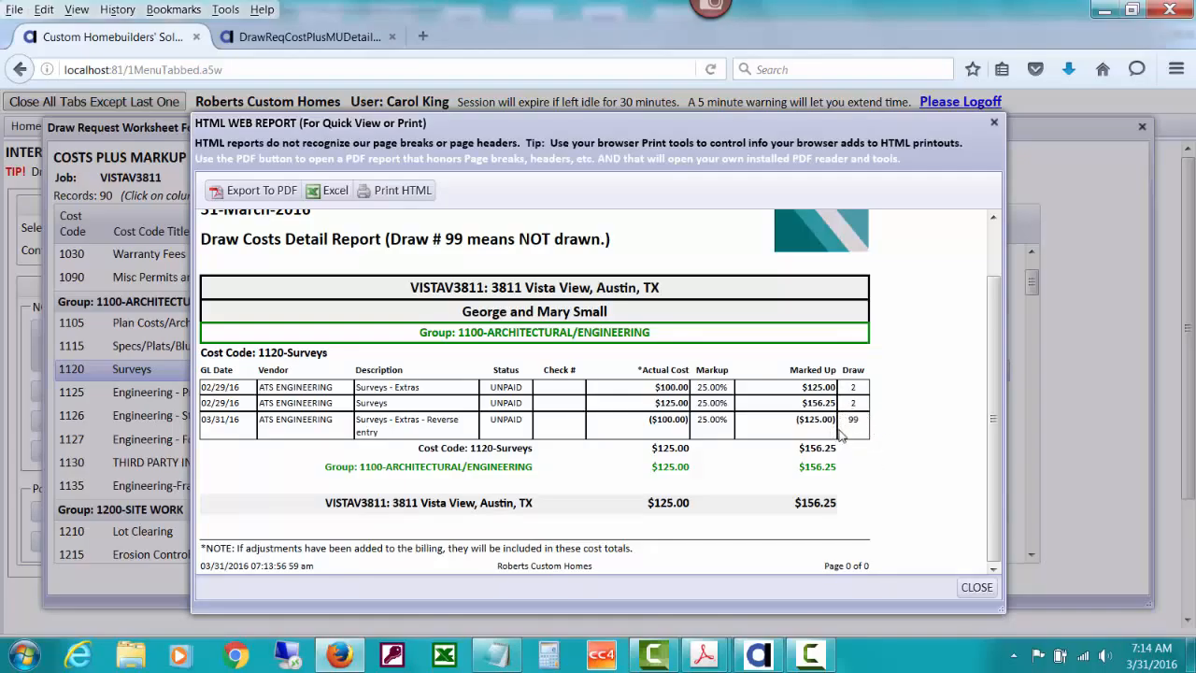
pyautogui.click(976, 586)
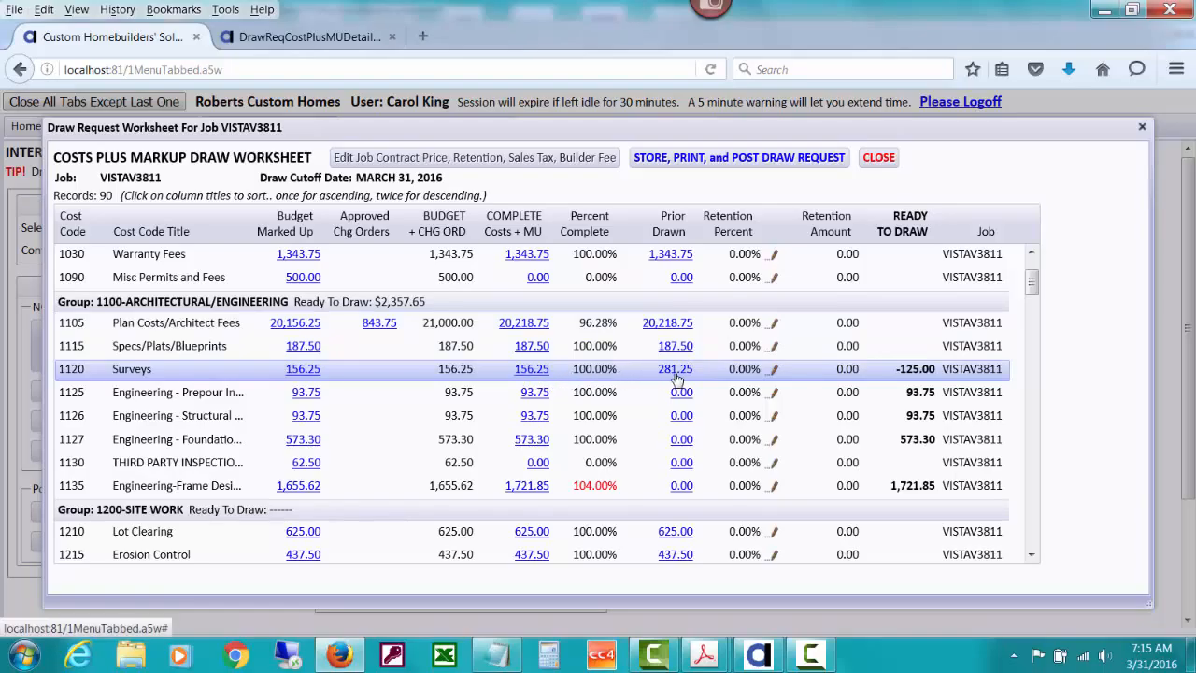
pyautogui.click(877, 158)
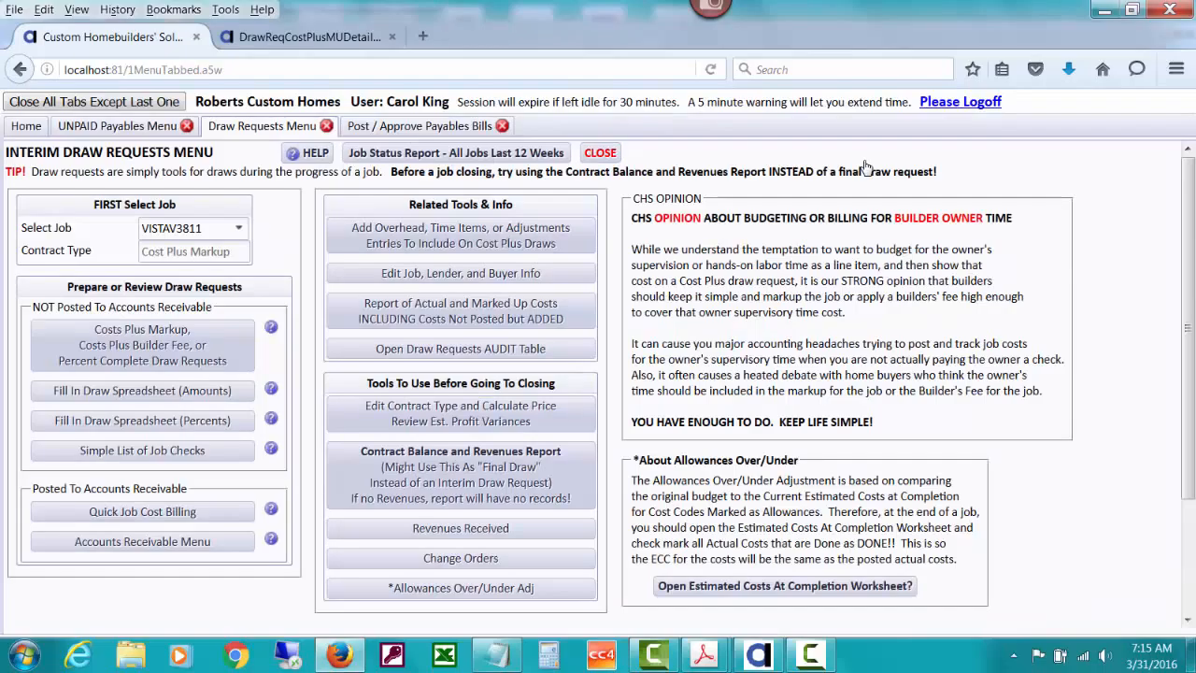